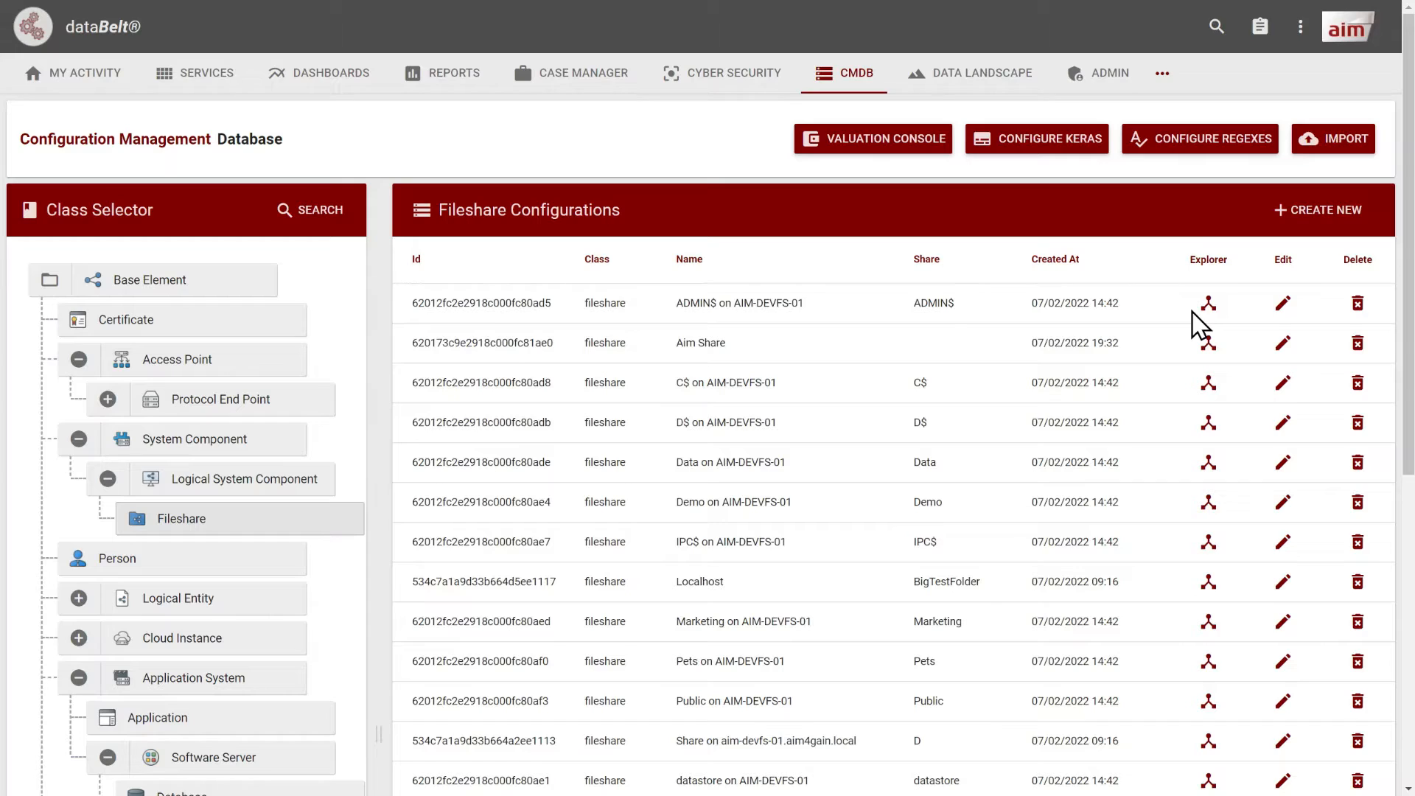
- Examine the Fileshare configurations and the class tree from Base Element down to Hard Store
{"action": "scroll", "coordinate": [823, 470], "scroll_direction": "down", "scroll_amount": 2}
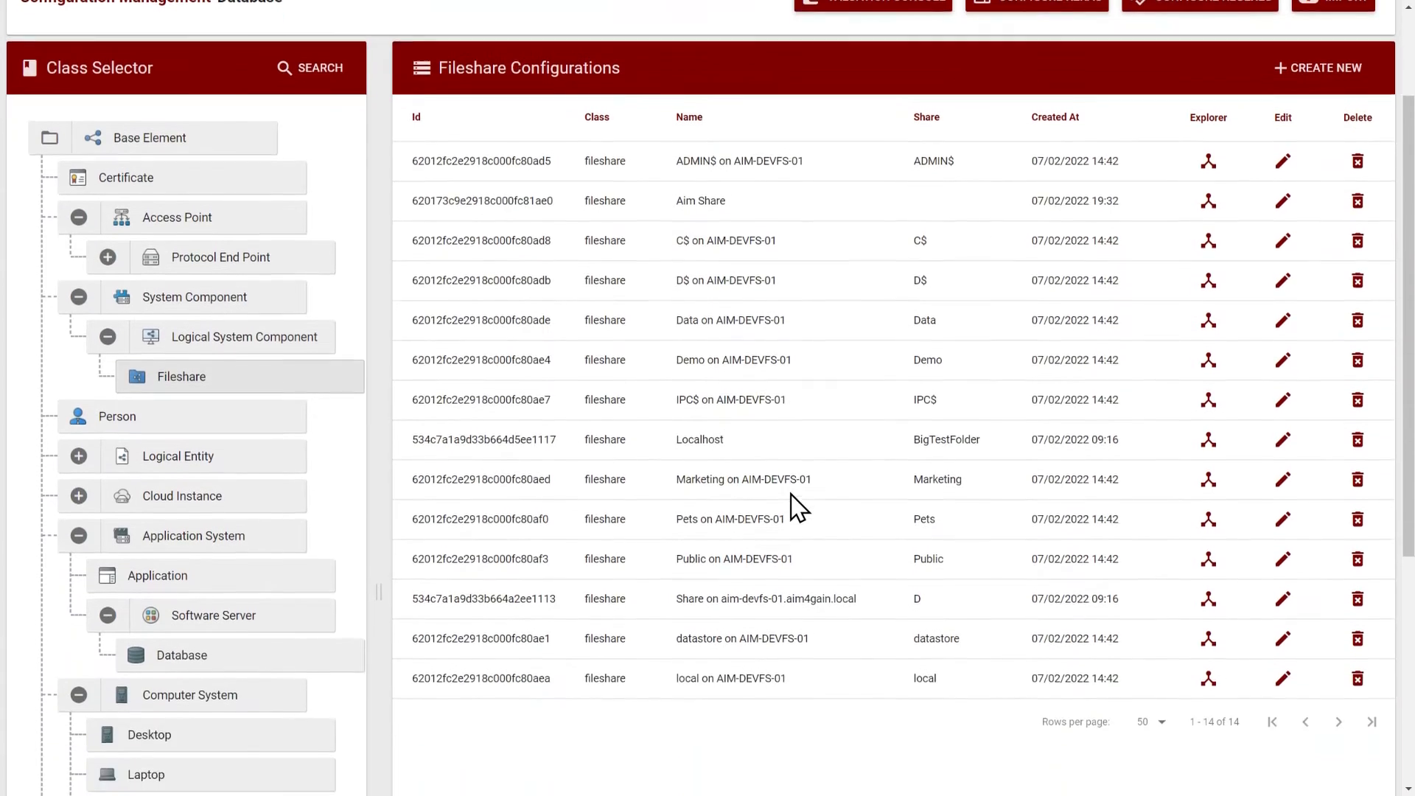
{"action": "scroll", "coordinate": [799, 509], "scroll_direction": "up", "scroll_amount": 2}
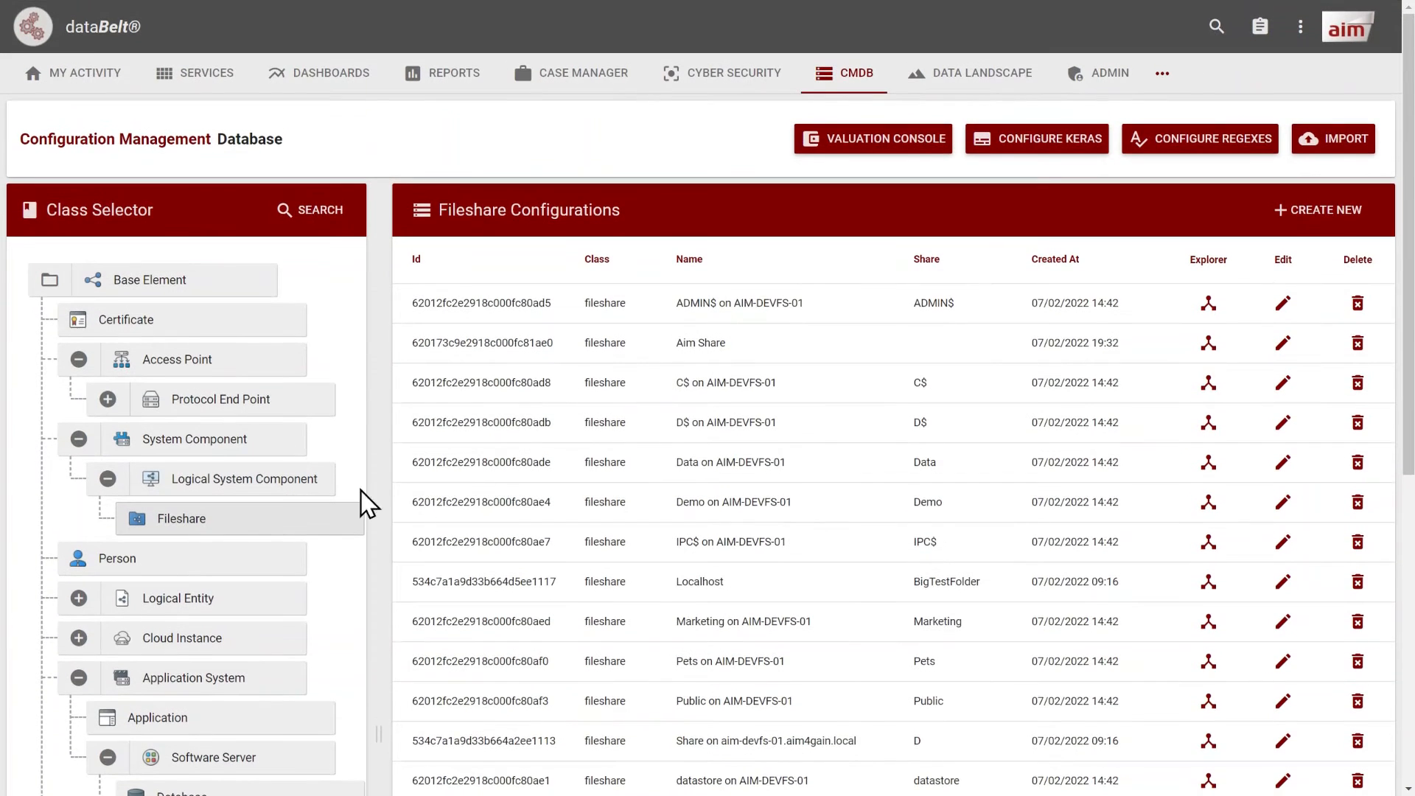
{"action": "scroll", "coordinate": [172, 545], "scroll_direction": "down", "scroll_amount": 1}
{"action": "scroll", "coordinate": [172, 547], "scroll_direction": "down", "scroll_amount": 3}
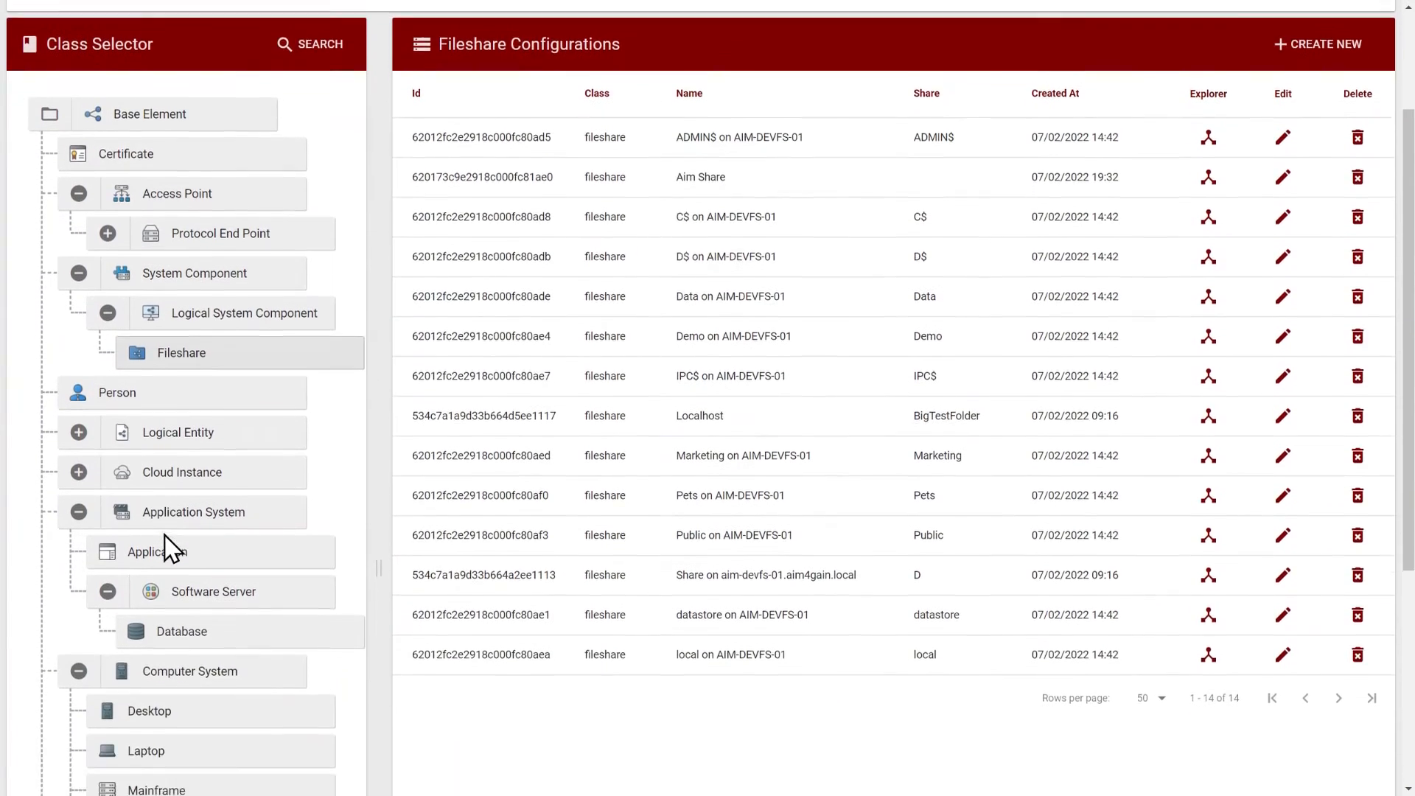
{"action": "scroll", "coordinate": [167, 549], "scroll_direction": "down", "scroll_amount": 3}
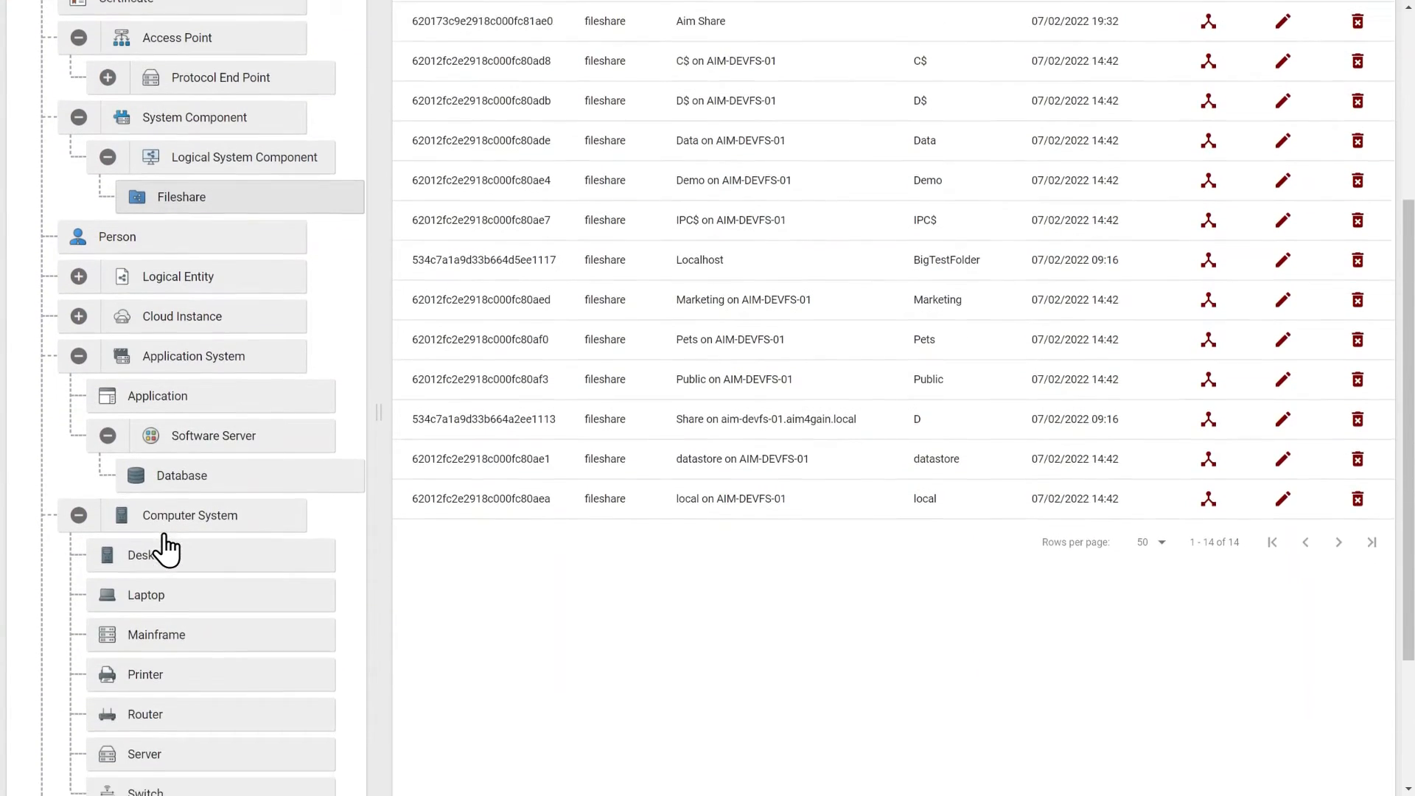
{"action": "scroll", "coordinate": [169, 549], "scroll_direction": "down", "scroll_amount": 3}
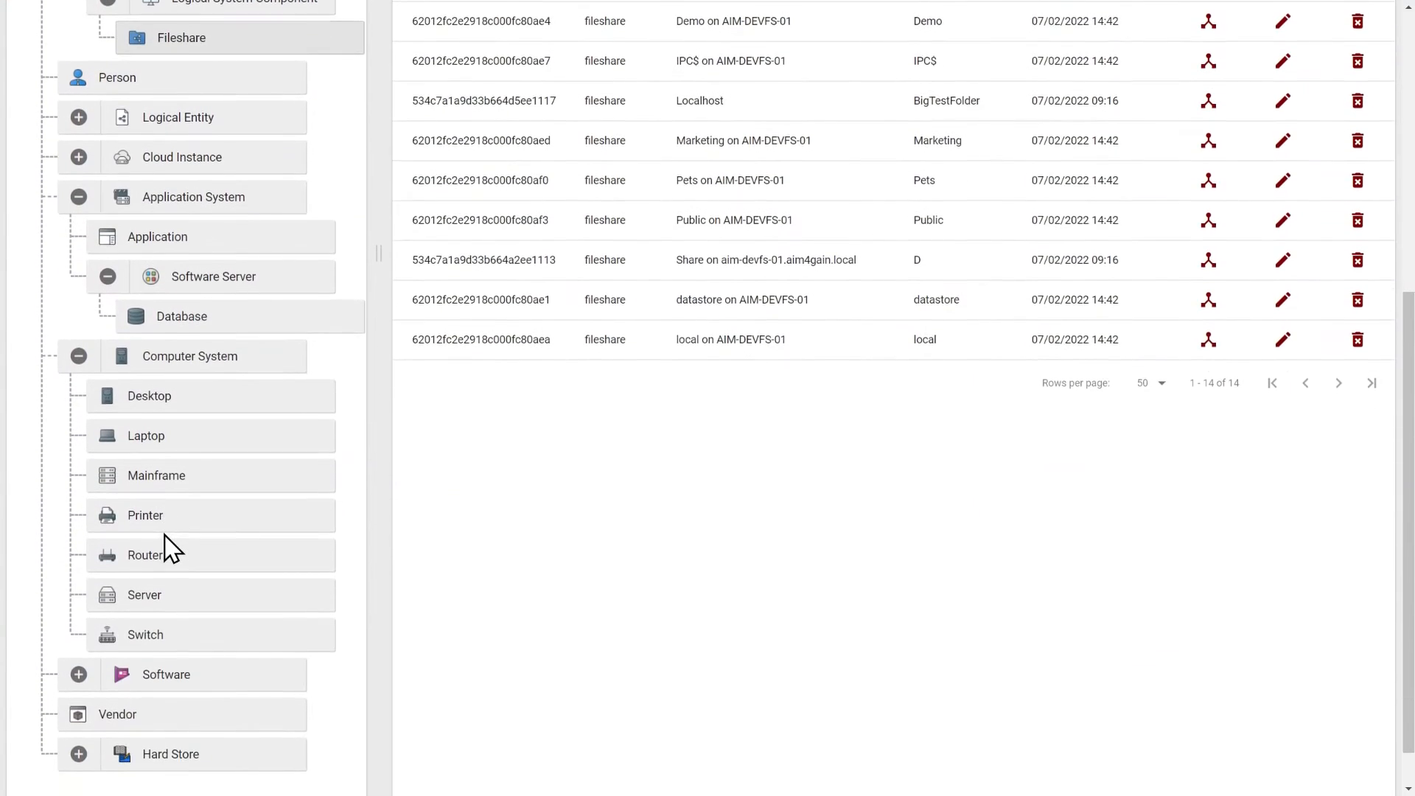
{"action": "scroll", "coordinate": [169, 547], "scroll_direction": "up", "scroll_amount": 3}
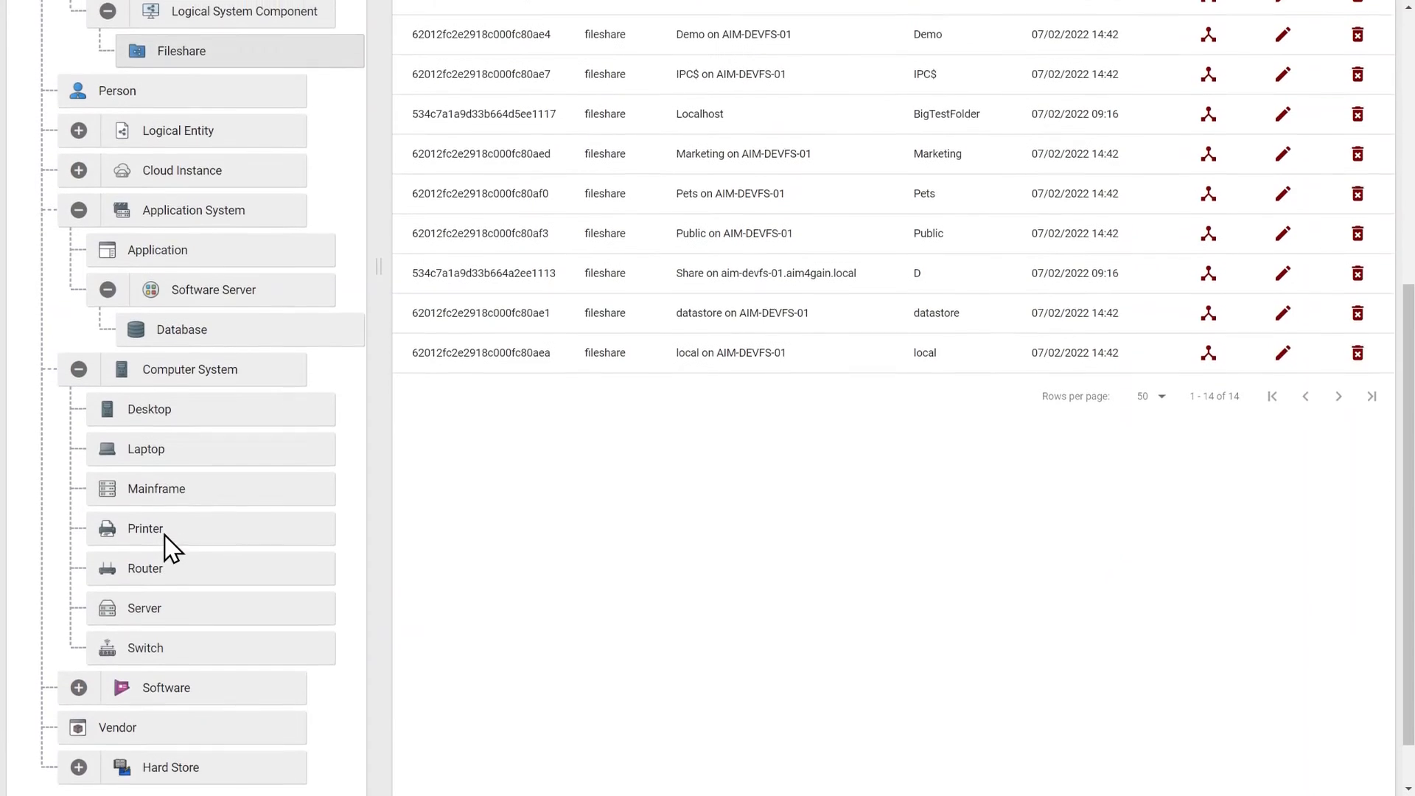
{"action": "scroll", "coordinate": [166, 547], "scroll_direction": "up", "scroll_amount": 1}
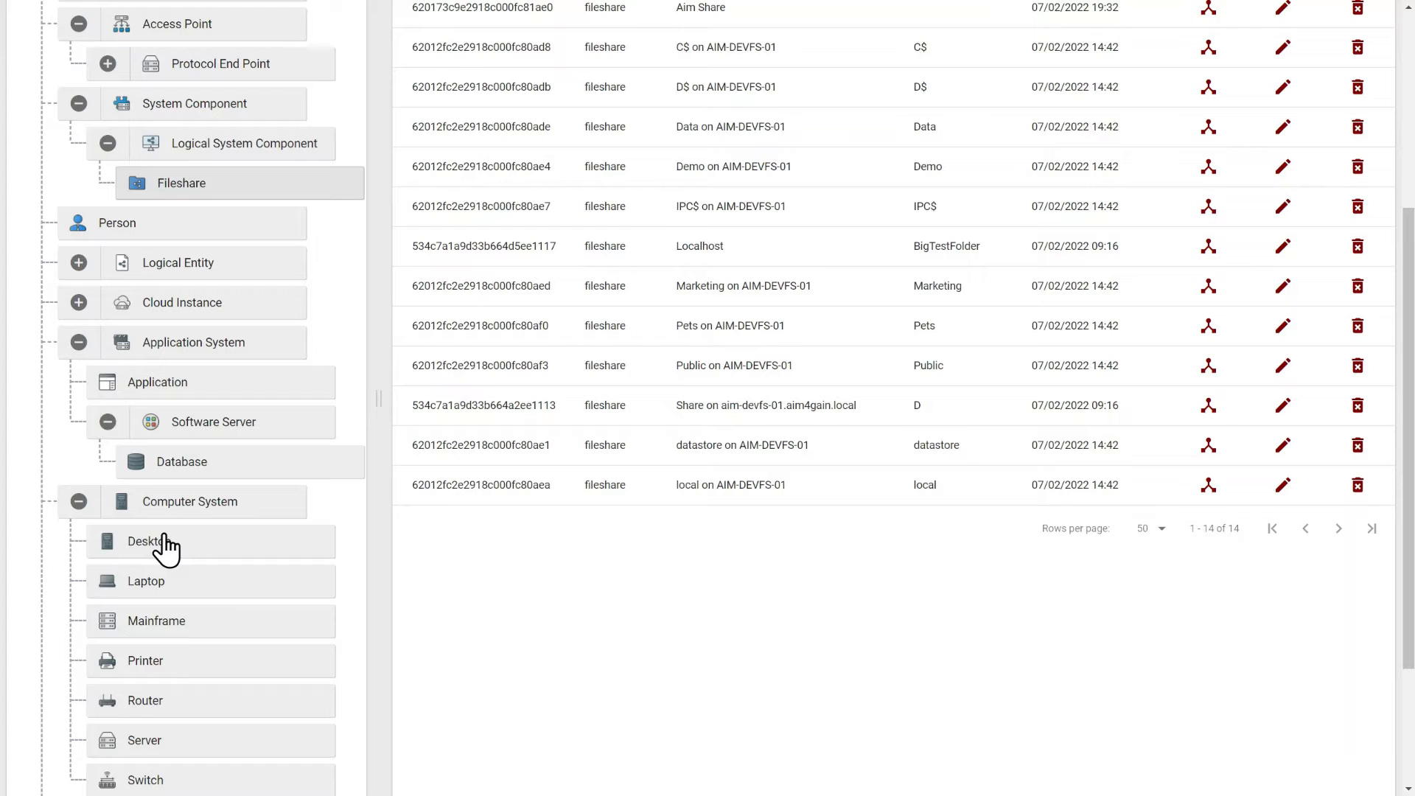
{"action": "scroll", "coordinate": [166, 546], "scroll_direction": "down", "scroll_amount": 1}
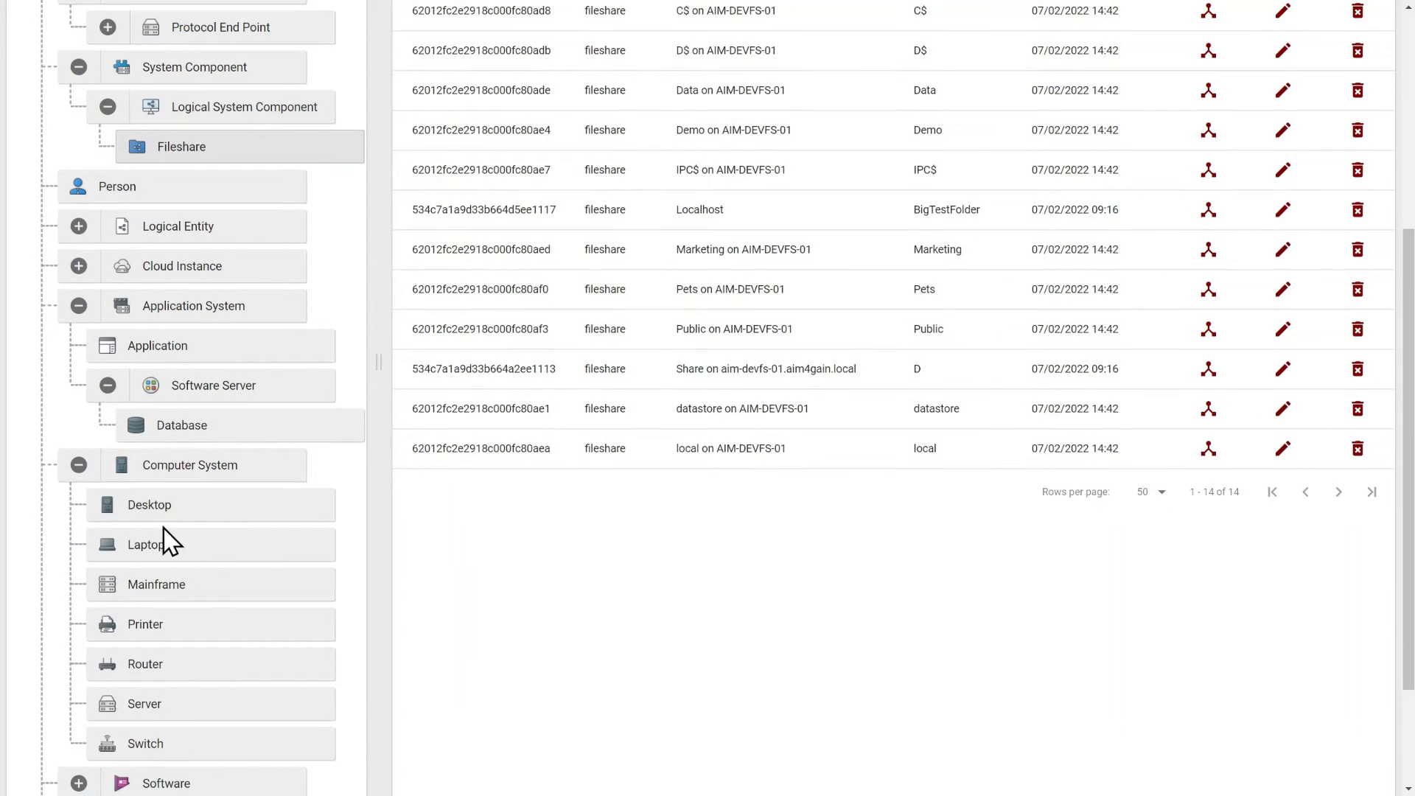
- Show the configurations of the Database class and review all their columns through to the Delete column
{"action": "left_click", "coordinate": [185, 428]}
{"action": "scroll", "coordinate": [871, 540], "scroll_direction": "up", "scroll_amount": 7}
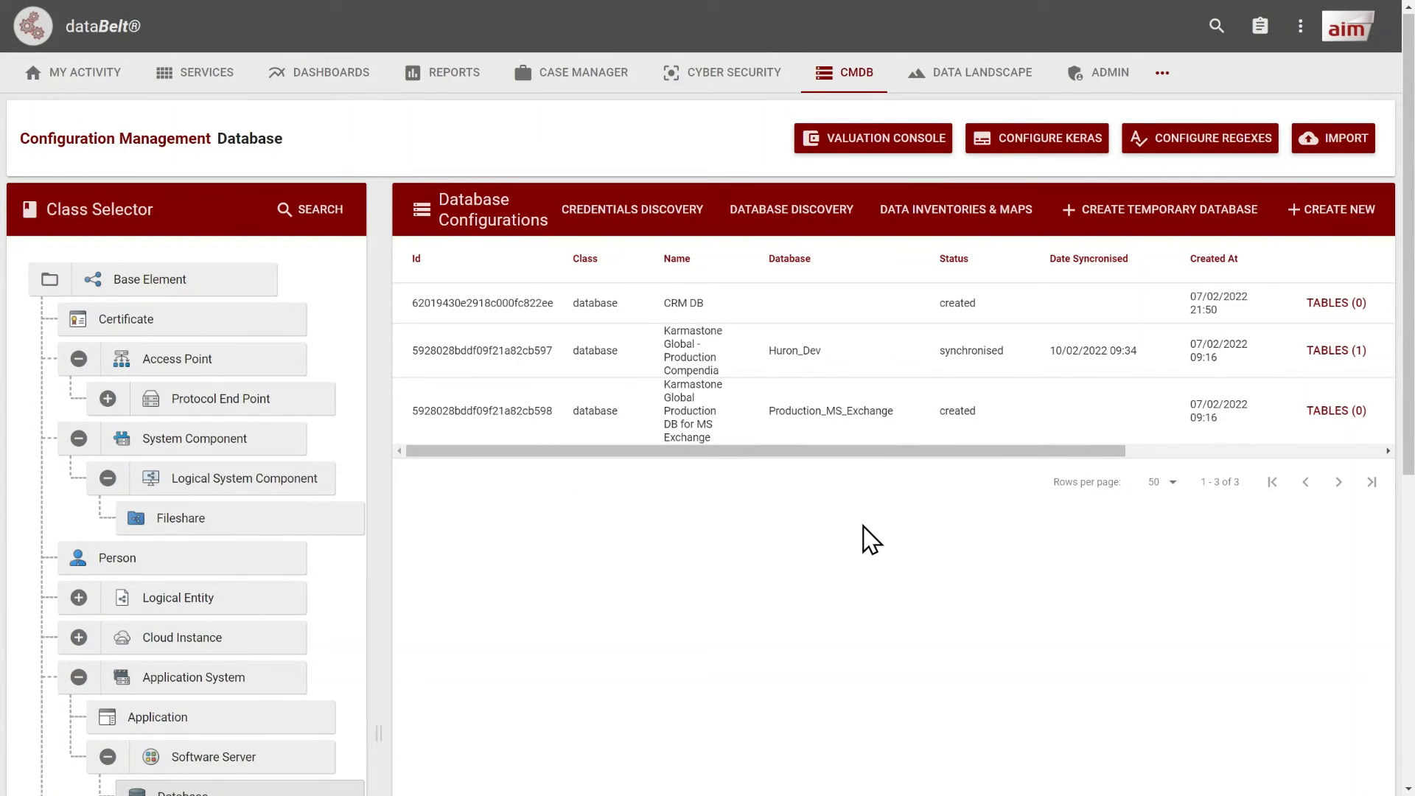
{"action": "scroll", "coordinate": [914, 375], "scroll_direction": "right", "scroll_amount": 2}
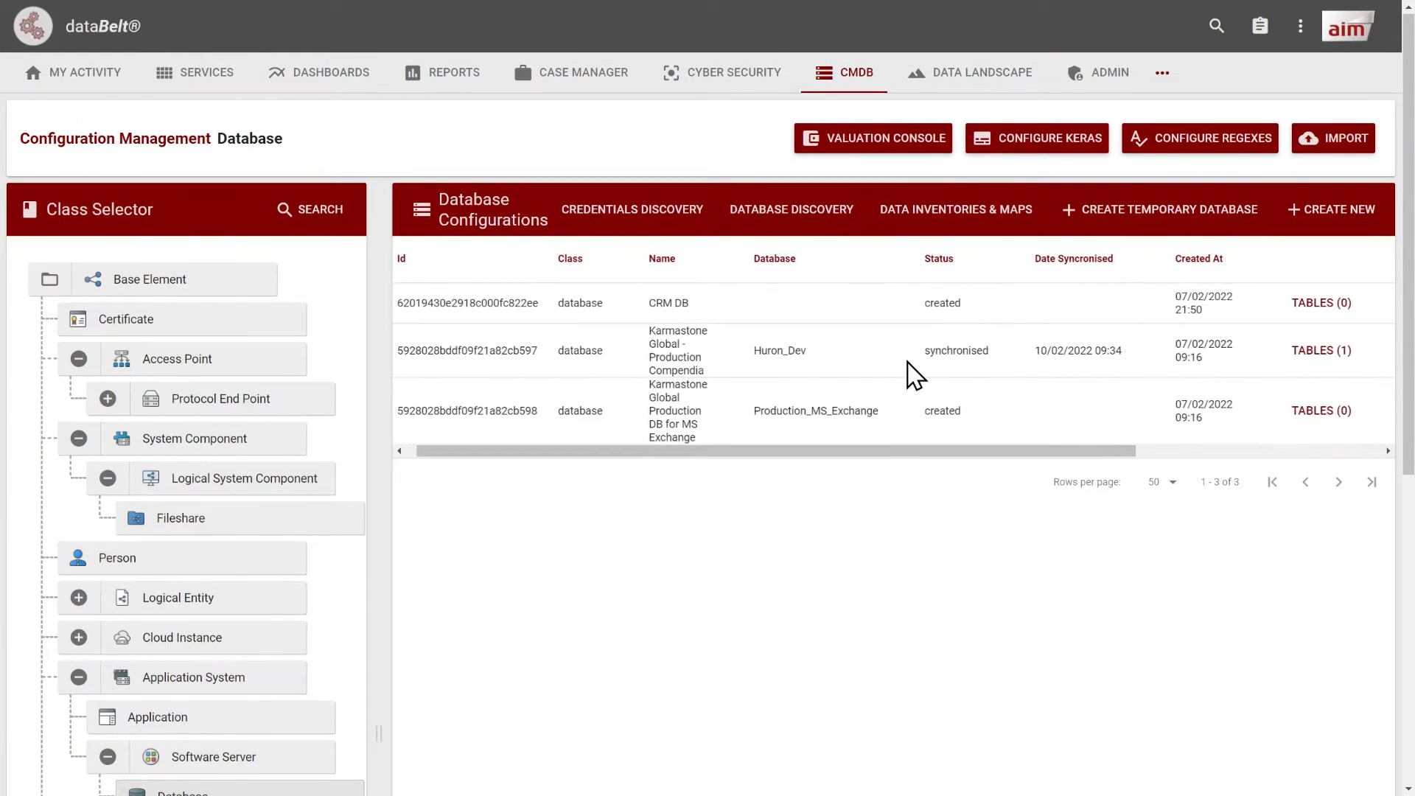
{"action": "scroll", "coordinate": [914, 375], "scroll_direction": "right", "scroll_amount": 3}
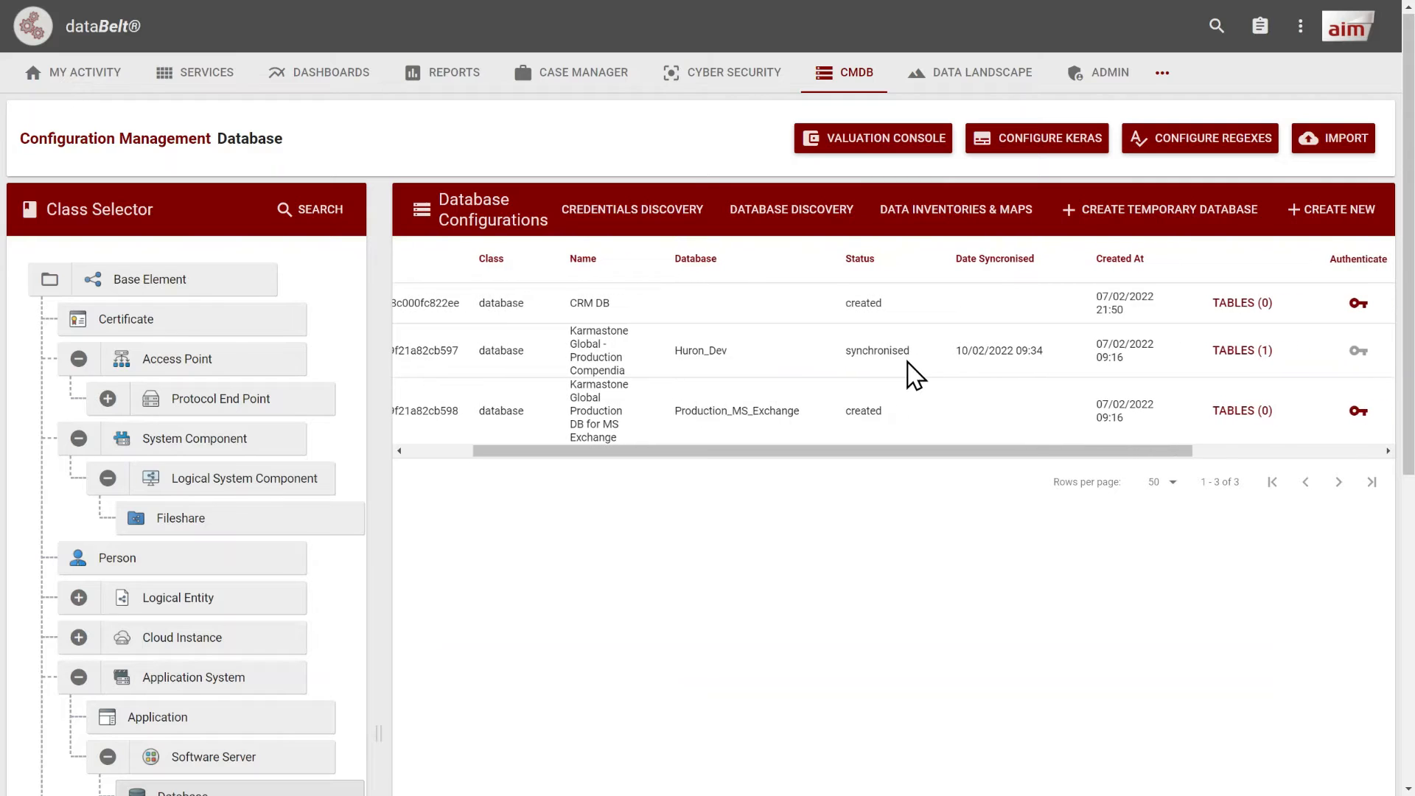
{"action": "scroll", "coordinate": [913, 375], "scroll_direction": "right", "scroll_amount": 10}
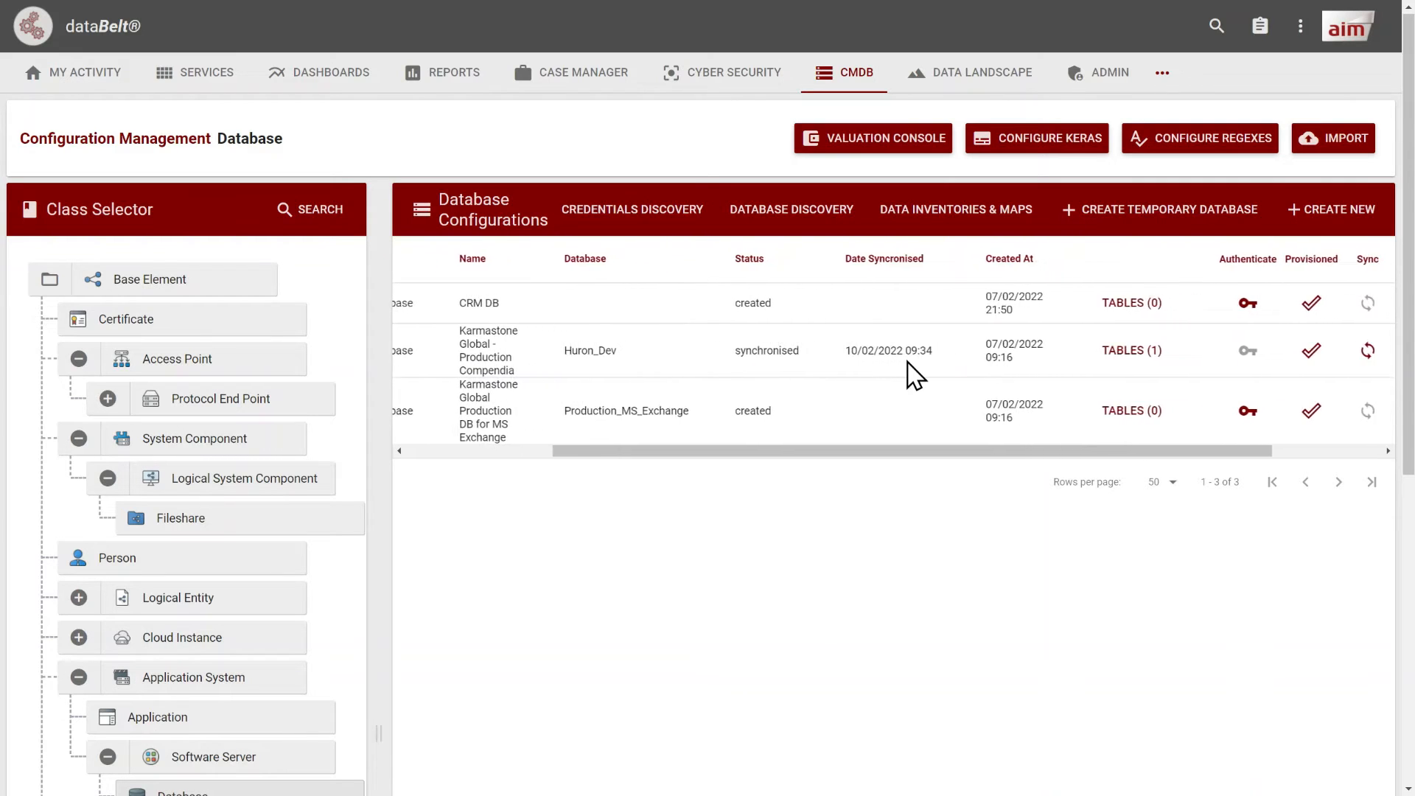
{"action": "scroll", "coordinate": [914, 374], "scroll_direction": "right", "scroll_amount": 4}
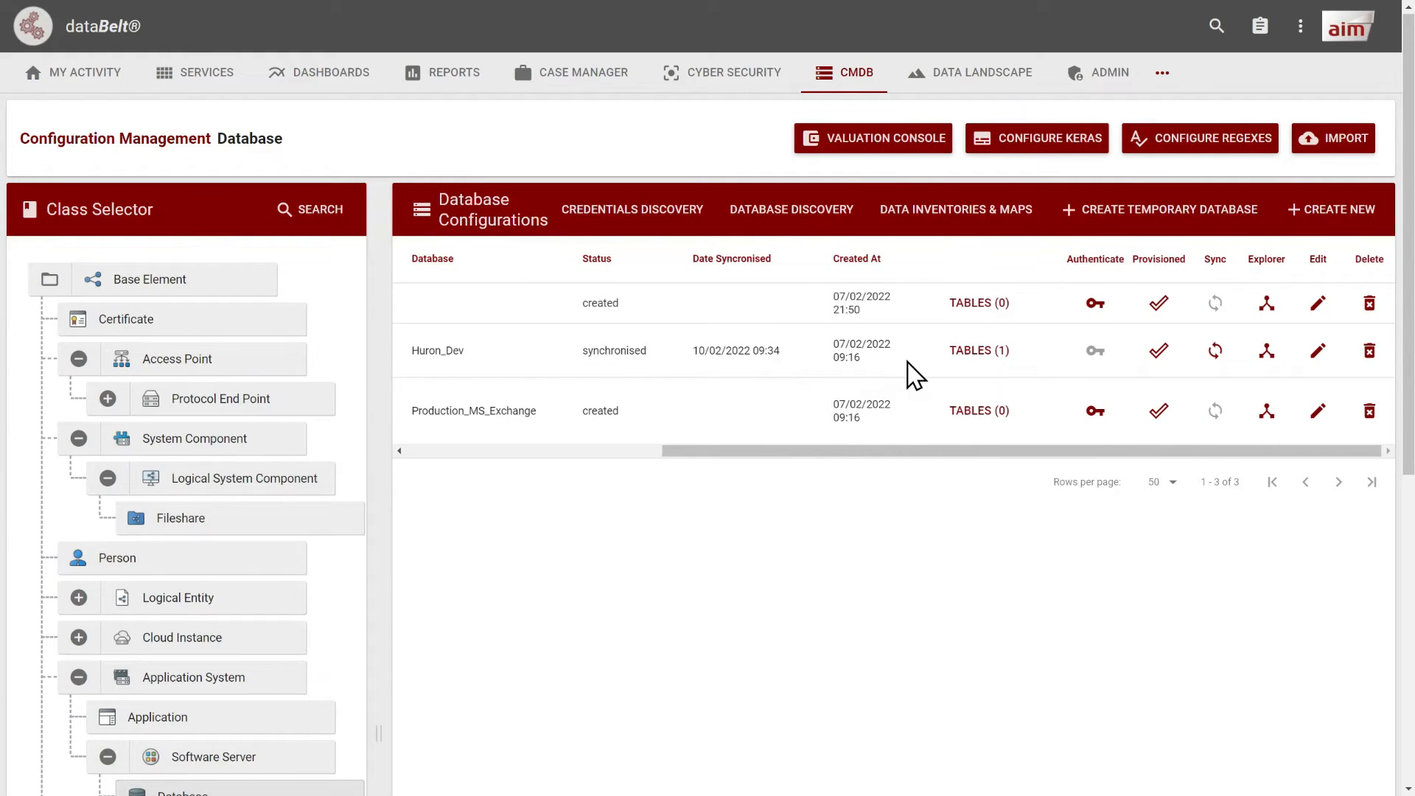
- Open the tables of the Karmastone Global - Production Compendia database and view the configuration mapping of Members25k
{"action": "left_click", "coordinate": [963, 356]}
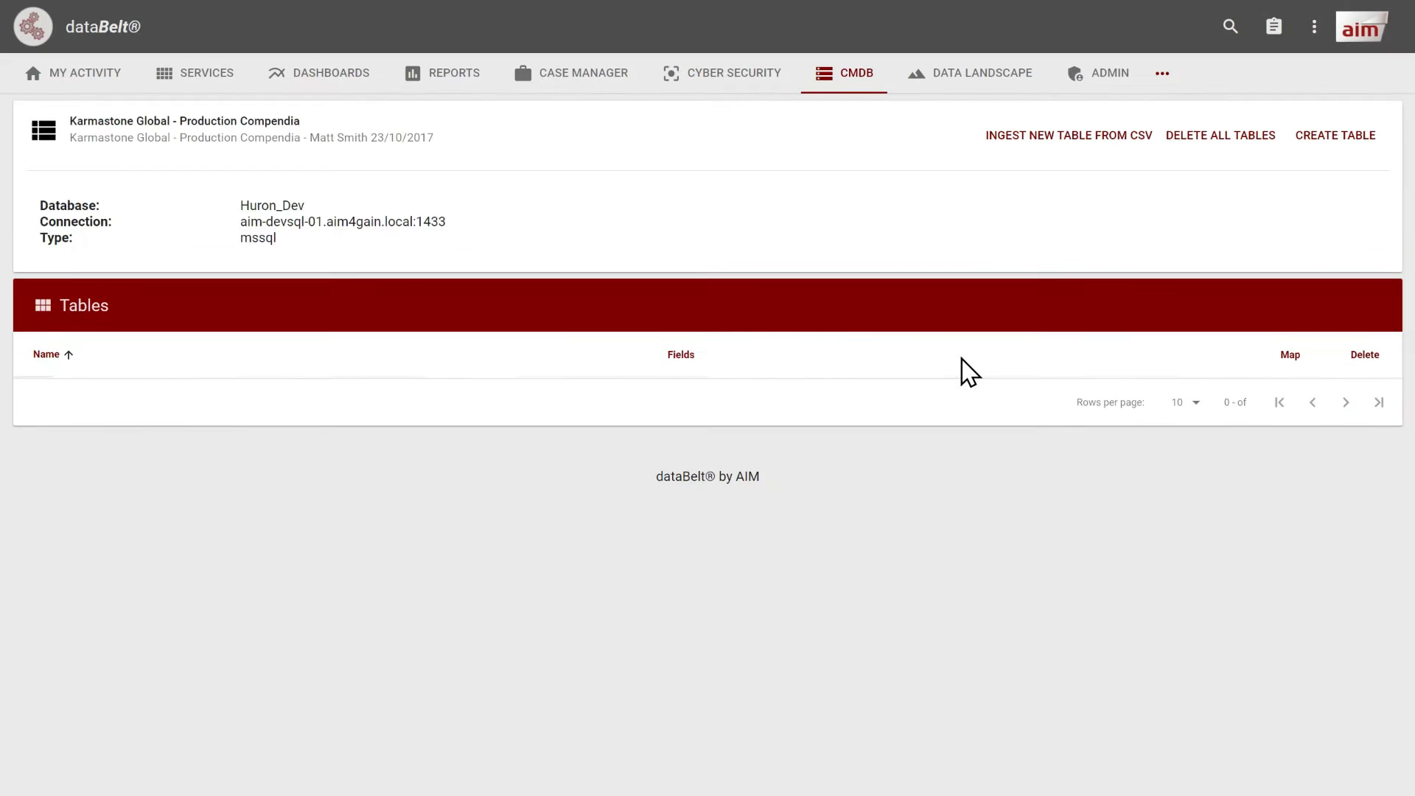
{"action": "left_click", "coordinate": [1282, 402]}
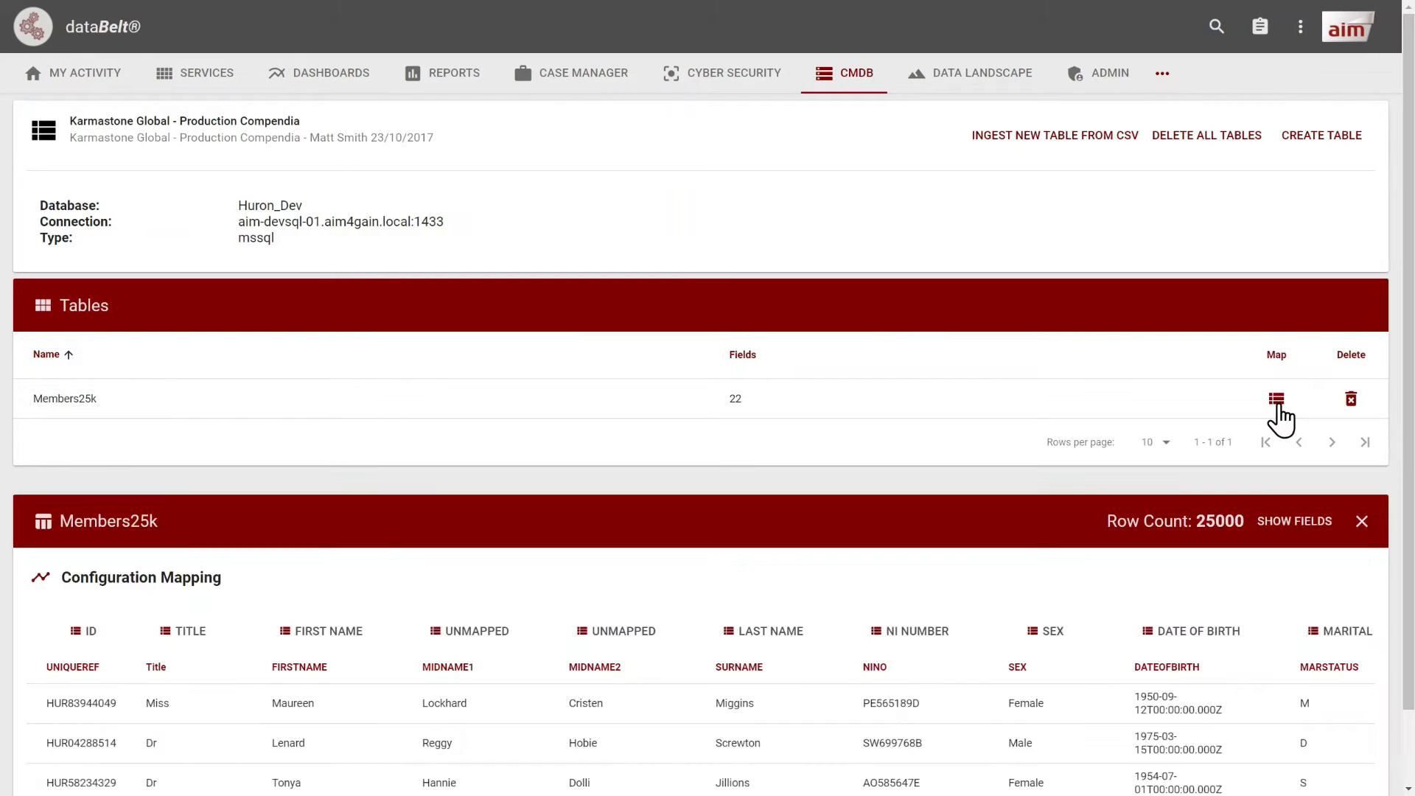
{"action": "scroll", "coordinate": [1280, 417], "scroll_direction": "down", "scroll_amount": 2}
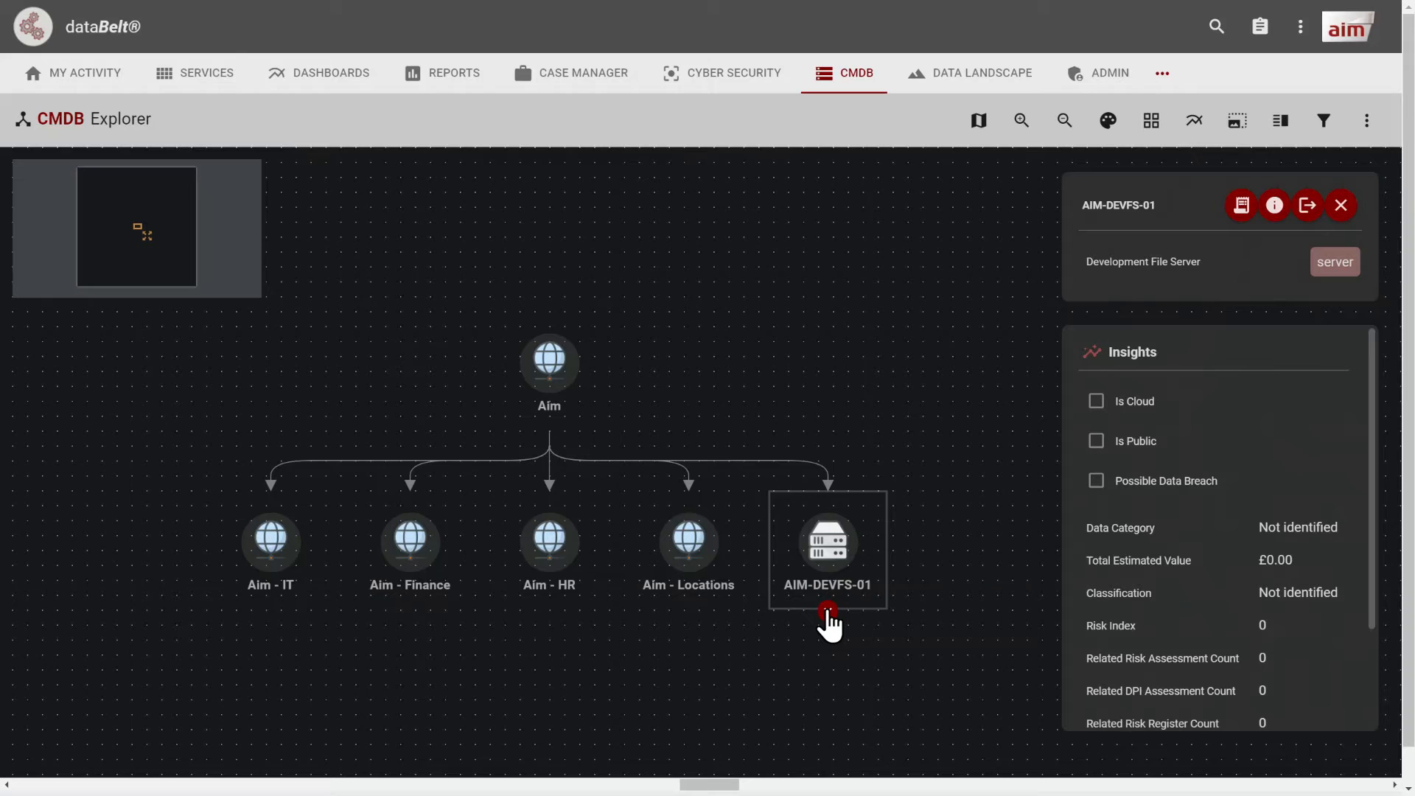
- Expand the AIM-DEVFS-01 server in the CMDB Explorer and look through its fileshares
{"action": "double_click", "coordinate": [827, 612]}
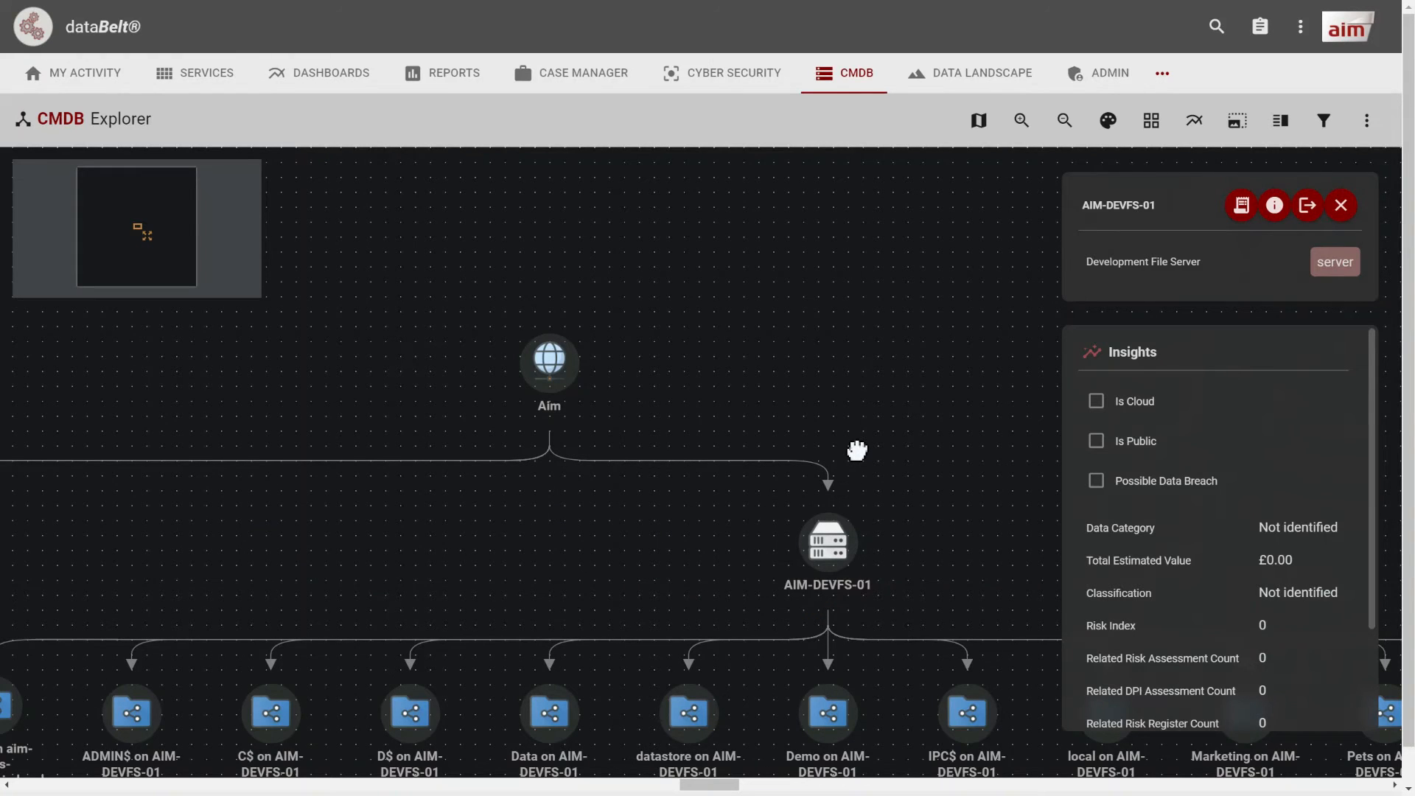
{"action": "left_click_drag", "start_coordinate": [853, 449], "coordinate": [616, 366]}
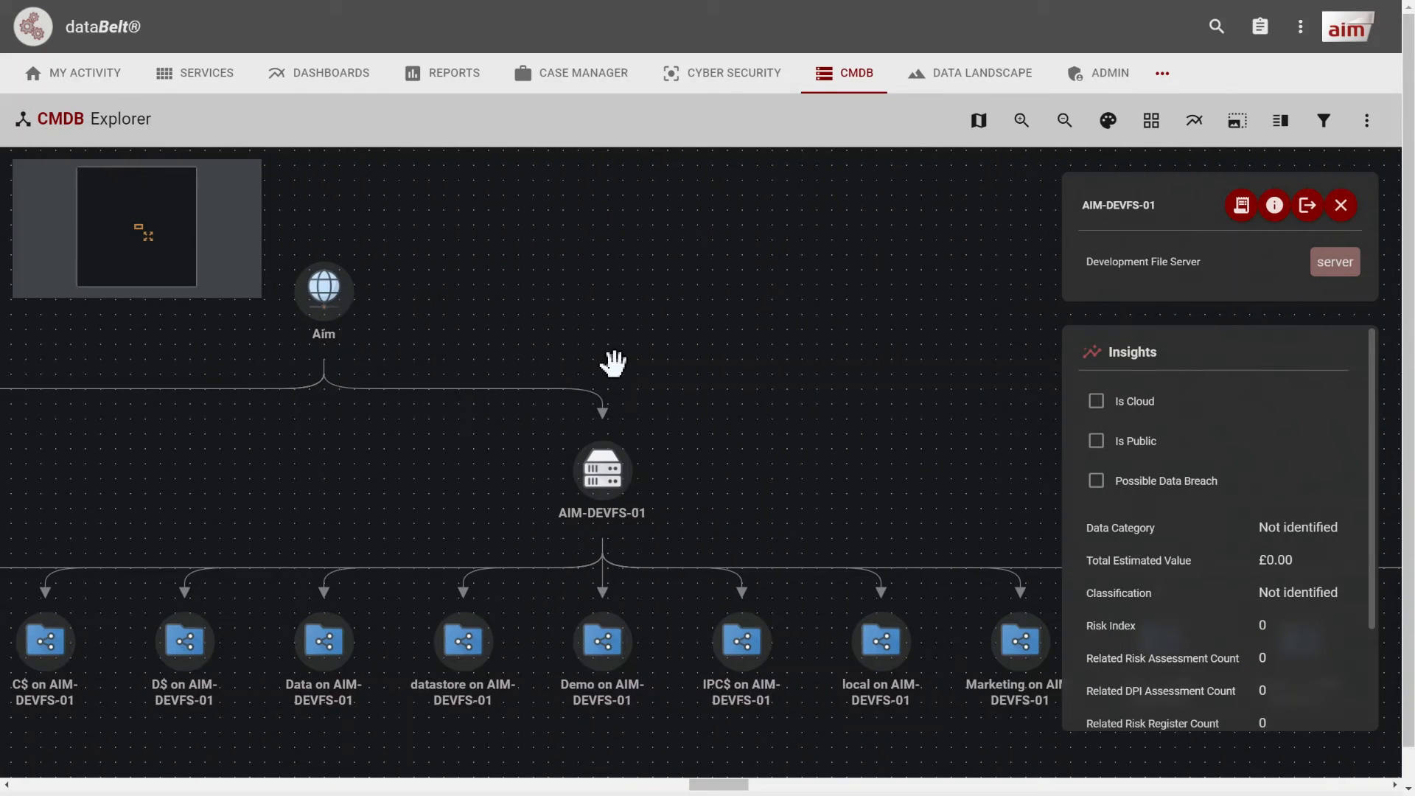
{"action": "left_click_drag", "start_coordinate": [796, 404], "coordinate": [272, 395]}
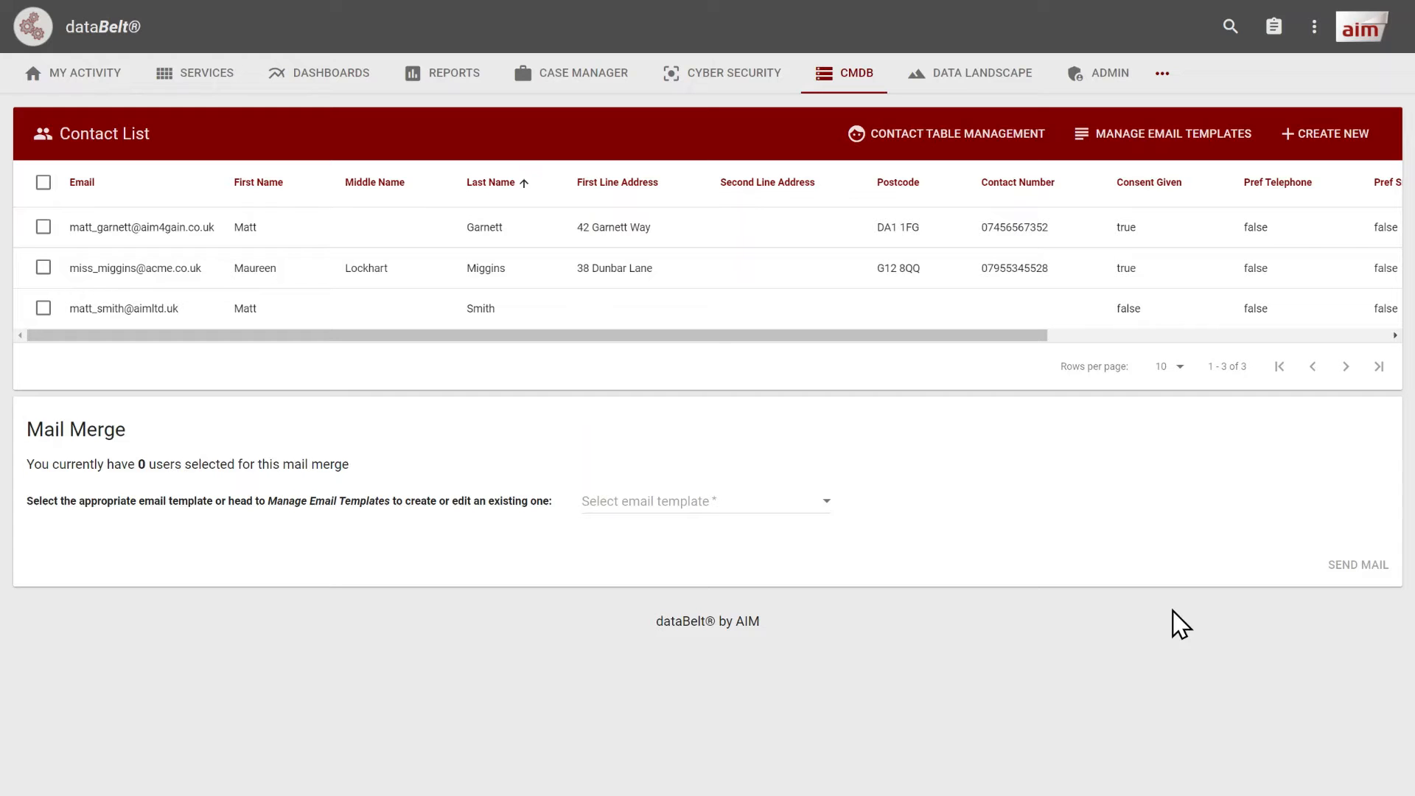
- View the contact table management settings, close them, and review the blank form for creating a contact
{"action": "left_click", "coordinate": [976, 137]}
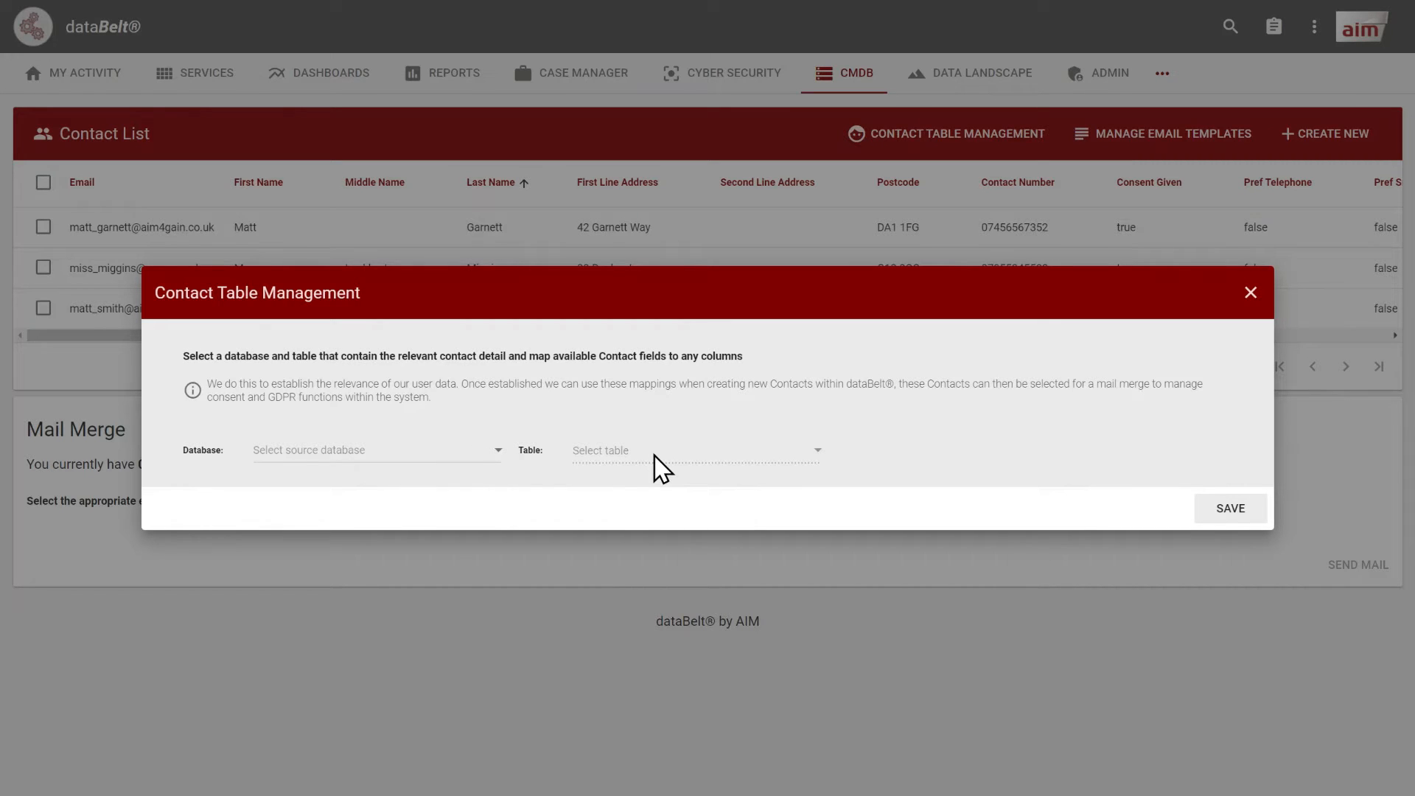
{"action": "left_click", "coordinate": [1250, 292]}
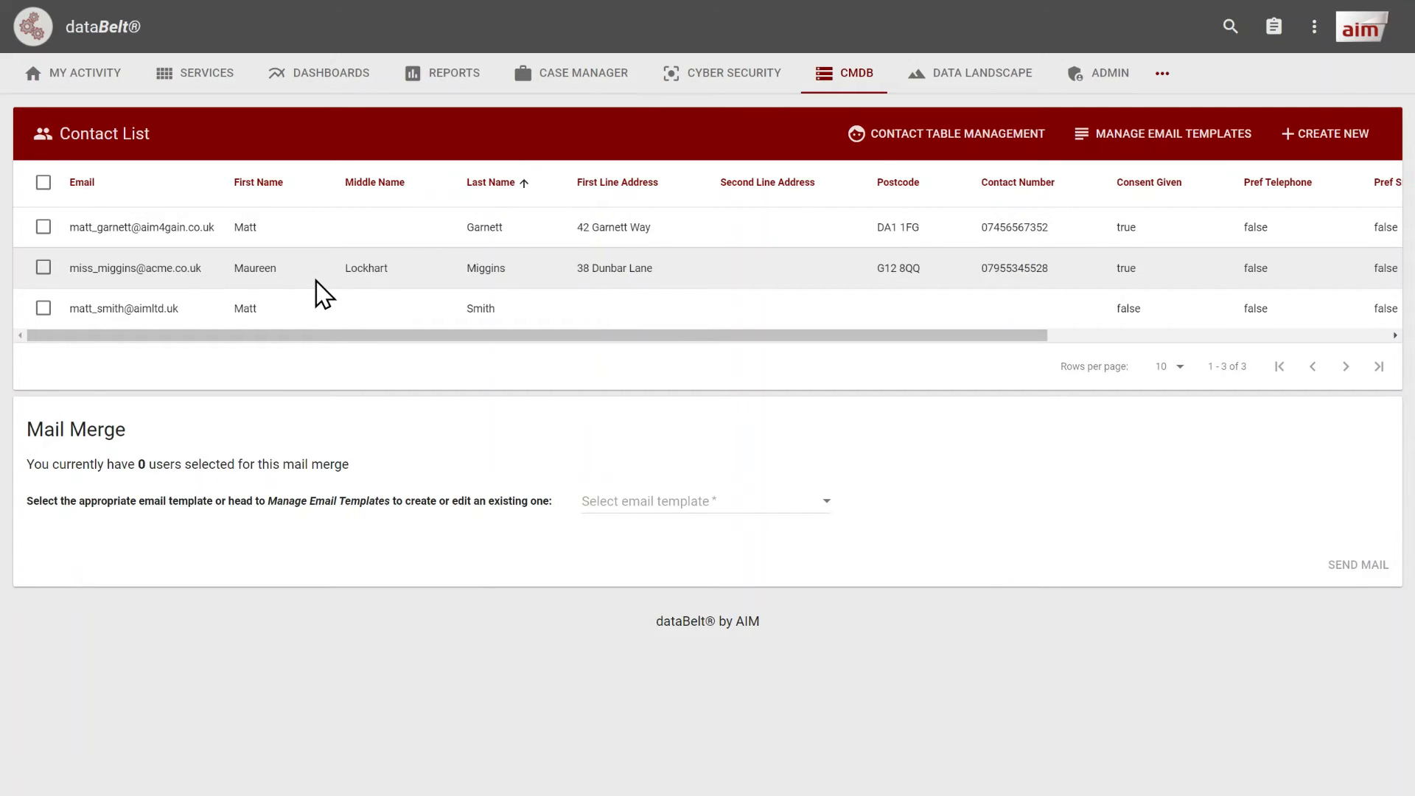
{"action": "left_click", "coordinate": [1339, 141]}
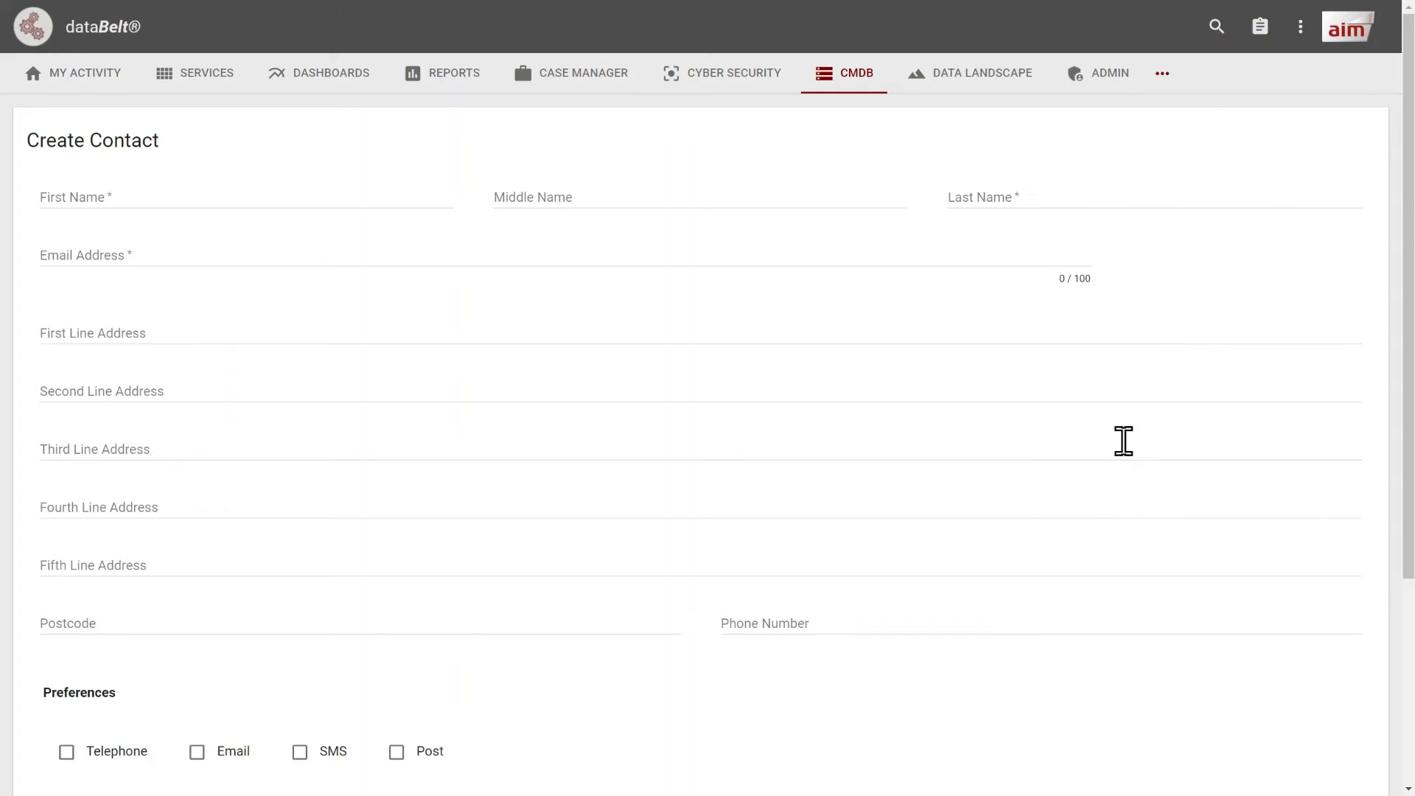
{"action": "scroll", "coordinate": [1128, 474], "scroll_direction": "down", "scroll_amount": 1}
{"action": "scroll", "coordinate": [1125, 461], "scroll_direction": "down", "scroll_amount": 3}
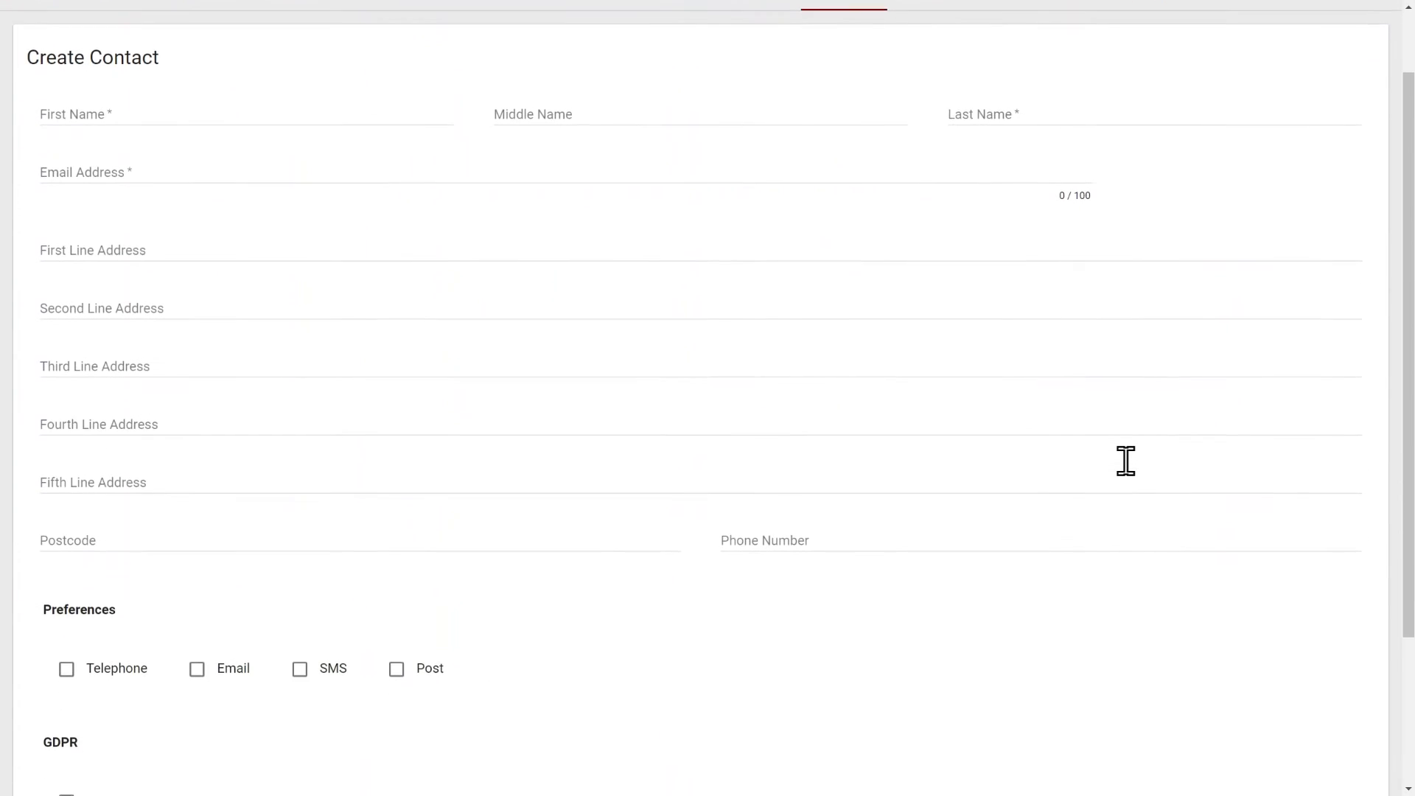
{"action": "scroll", "coordinate": [1133, 475], "scroll_direction": "down", "scroll_amount": 1}
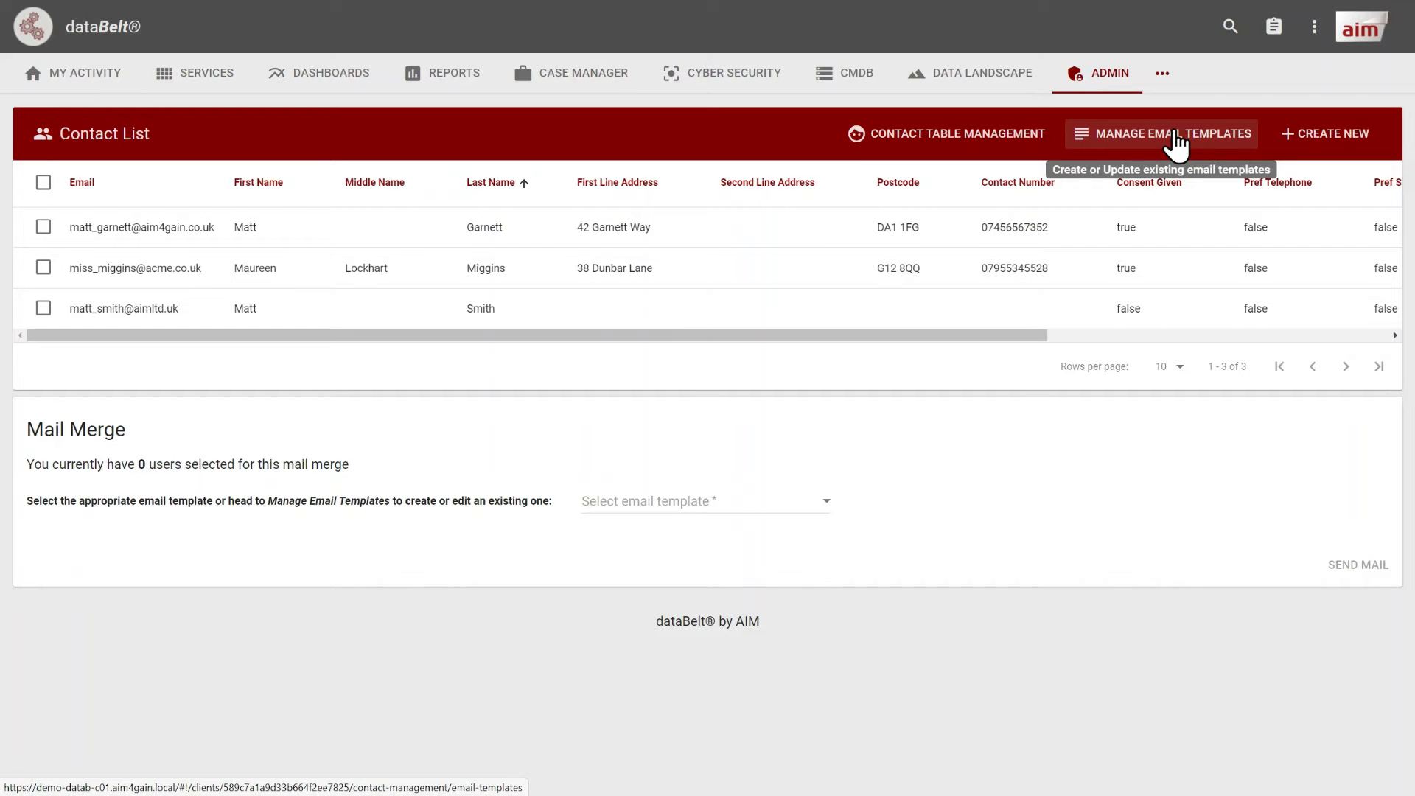
- Open the contact email templates and view the blank form for a new template, closing it without creating one
{"action": "left_click", "coordinate": [1177, 140]}
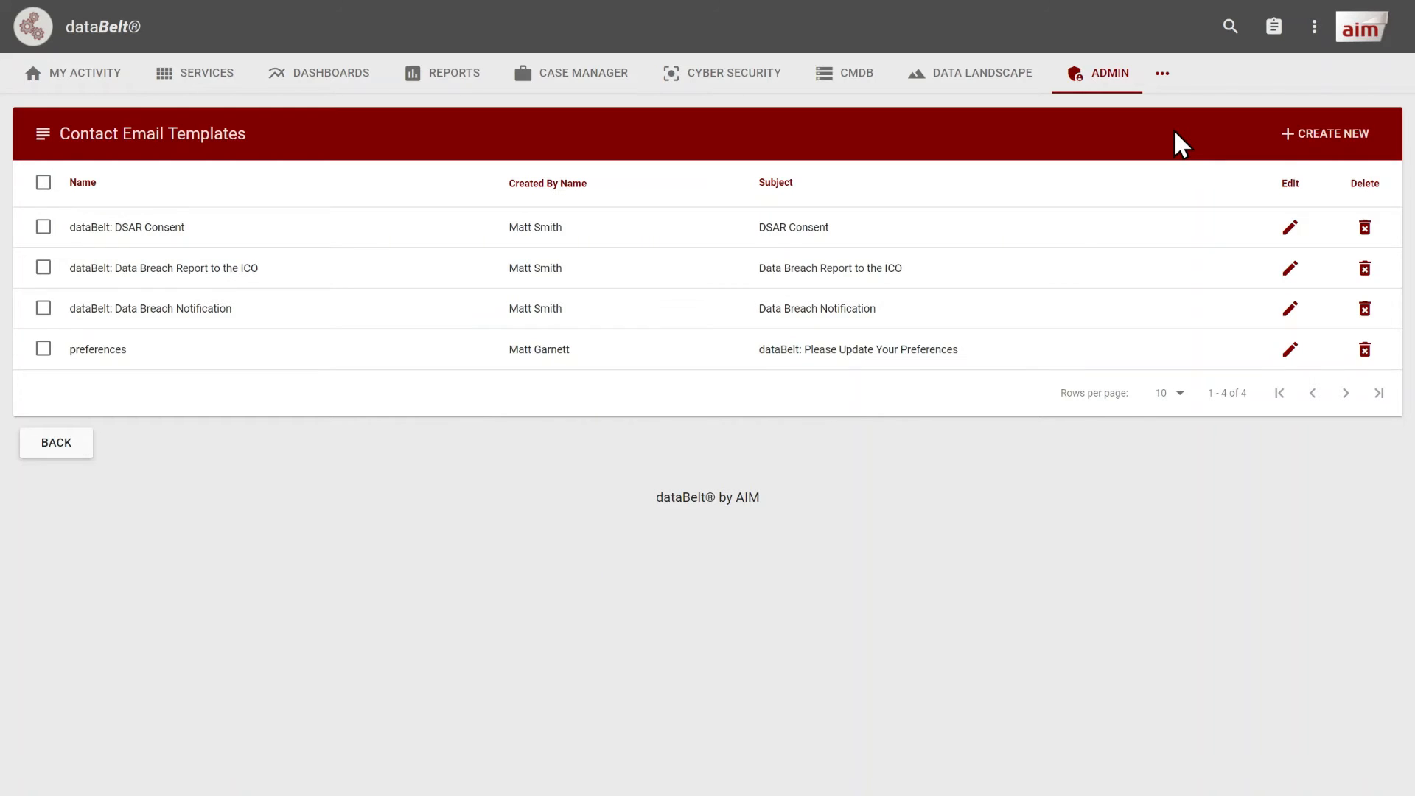
{"action": "left_click", "coordinate": [1354, 144]}
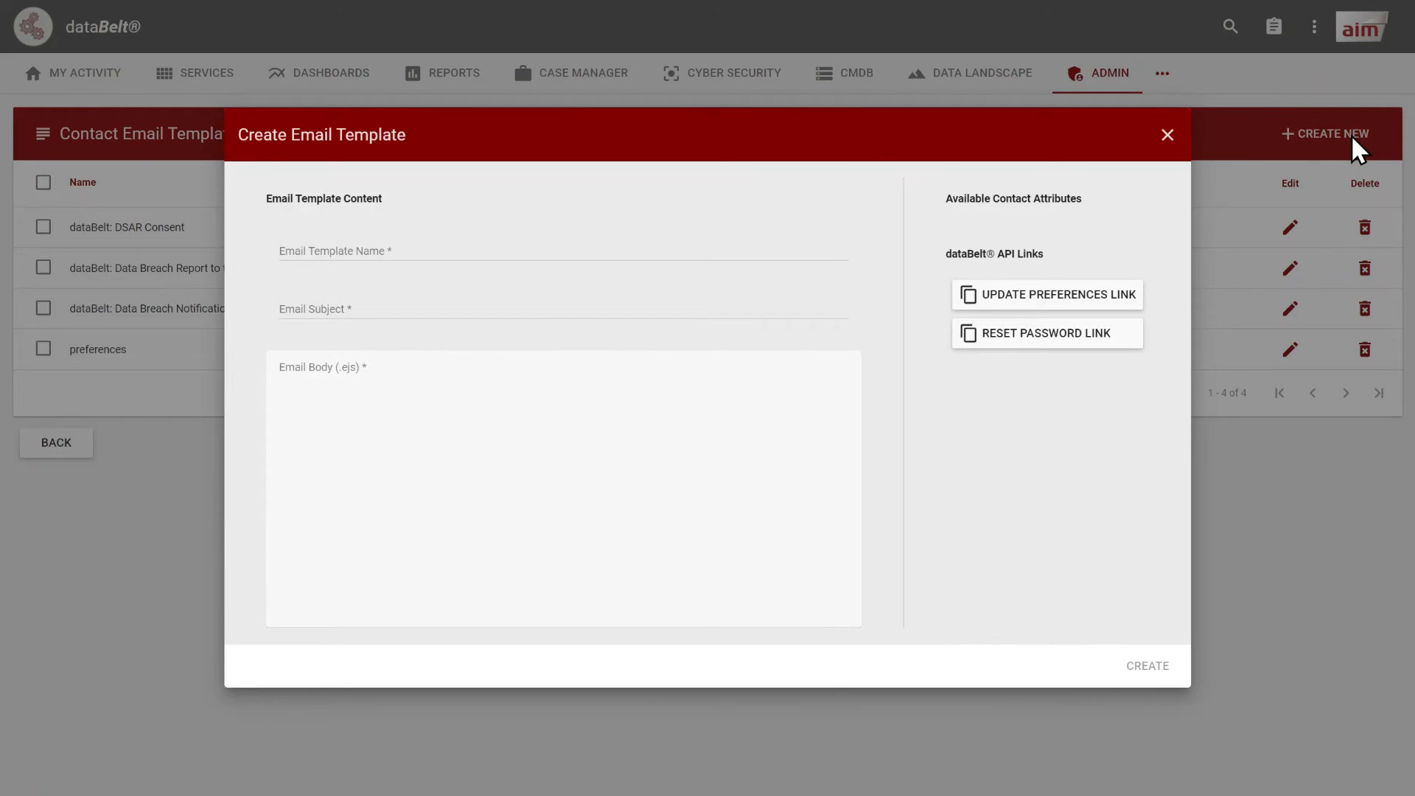
{"action": "left_click", "coordinate": [1350, 134]}
- Open the "preferences" email template for editing and review its subject and body code
{"action": "left_click", "coordinate": [1287, 353]}
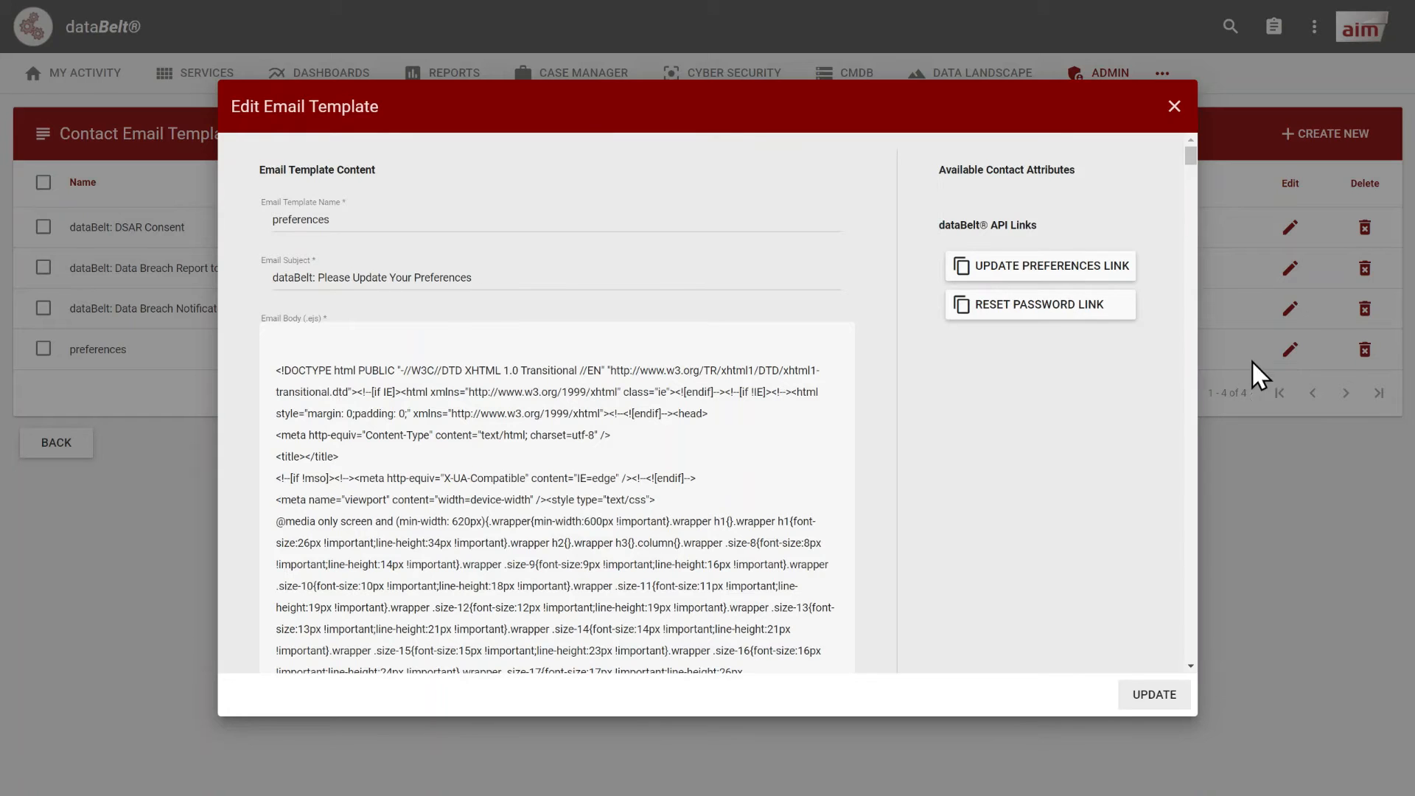
{"action": "scroll", "coordinate": [786, 412], "scroll_direction": "down", "scroll_amount": 1}
{"action": "scroll", "coordinate": [786, 415], "scroll_direction": "down", "scroll_amount": 1}
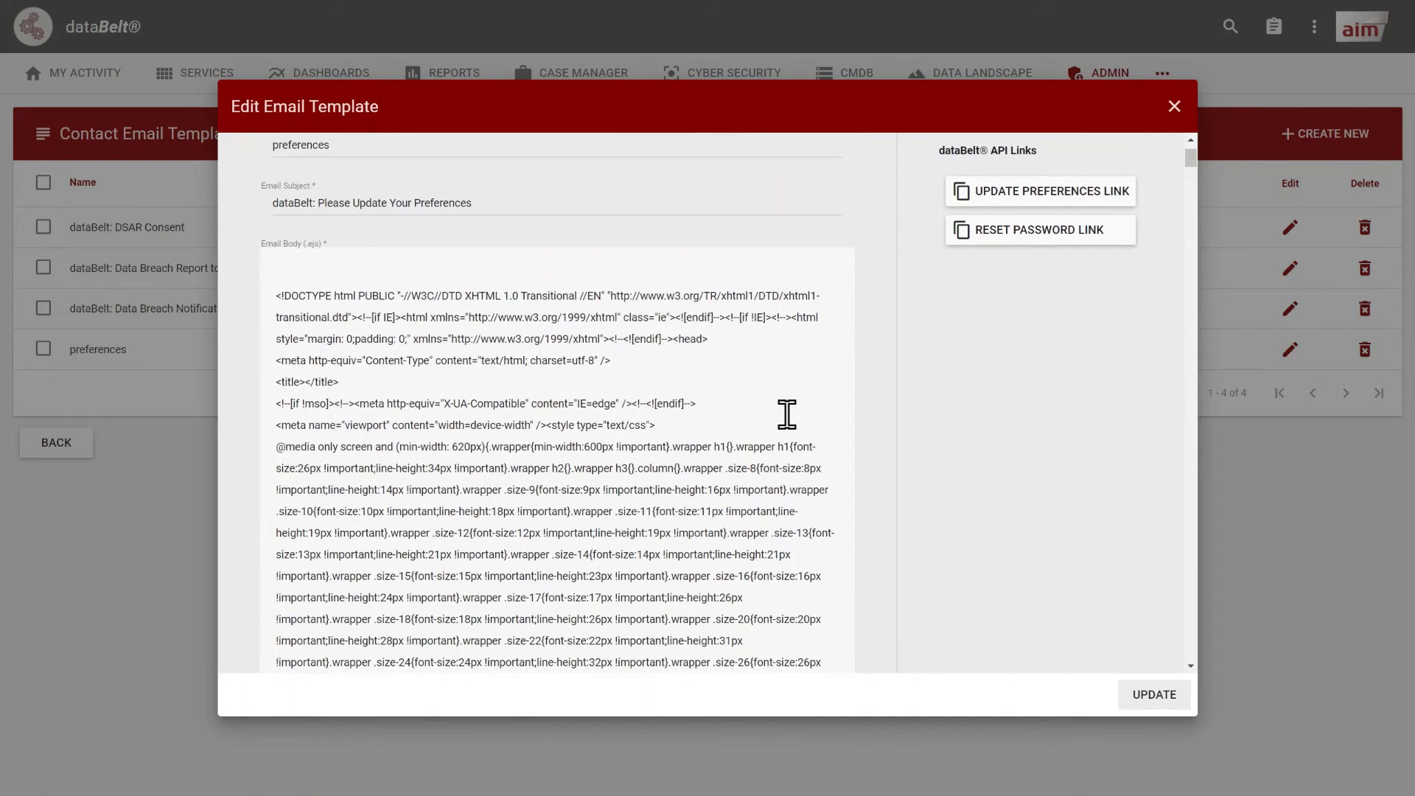
{"action": "scroll", "coordinate": [786, 414], "scroll_direction": "up", "scroll_amount": 1}
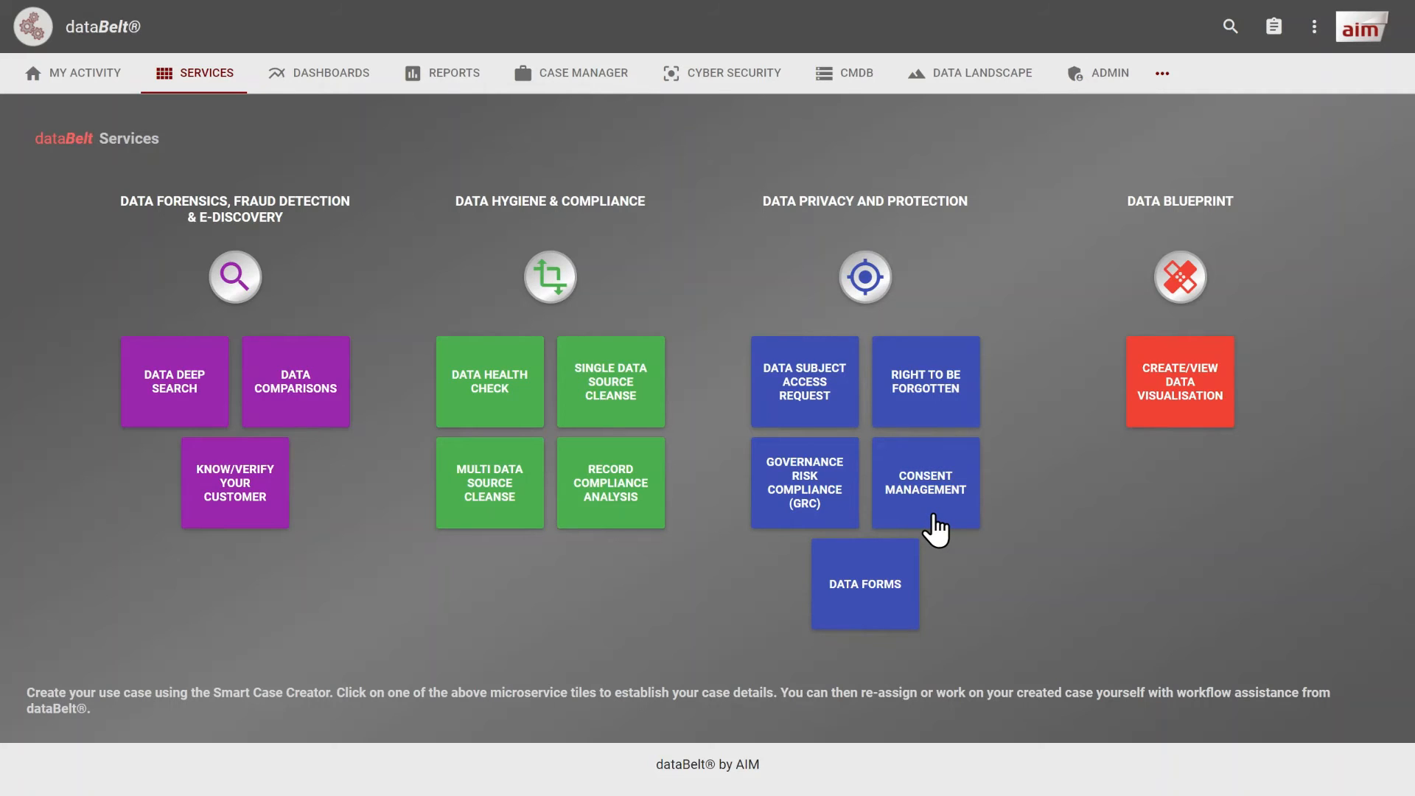
- Create a Consent Management case with the summary "Preferences" and proceed to its contact management step
{"action": "left_click", "coordinate": [935, 529]}
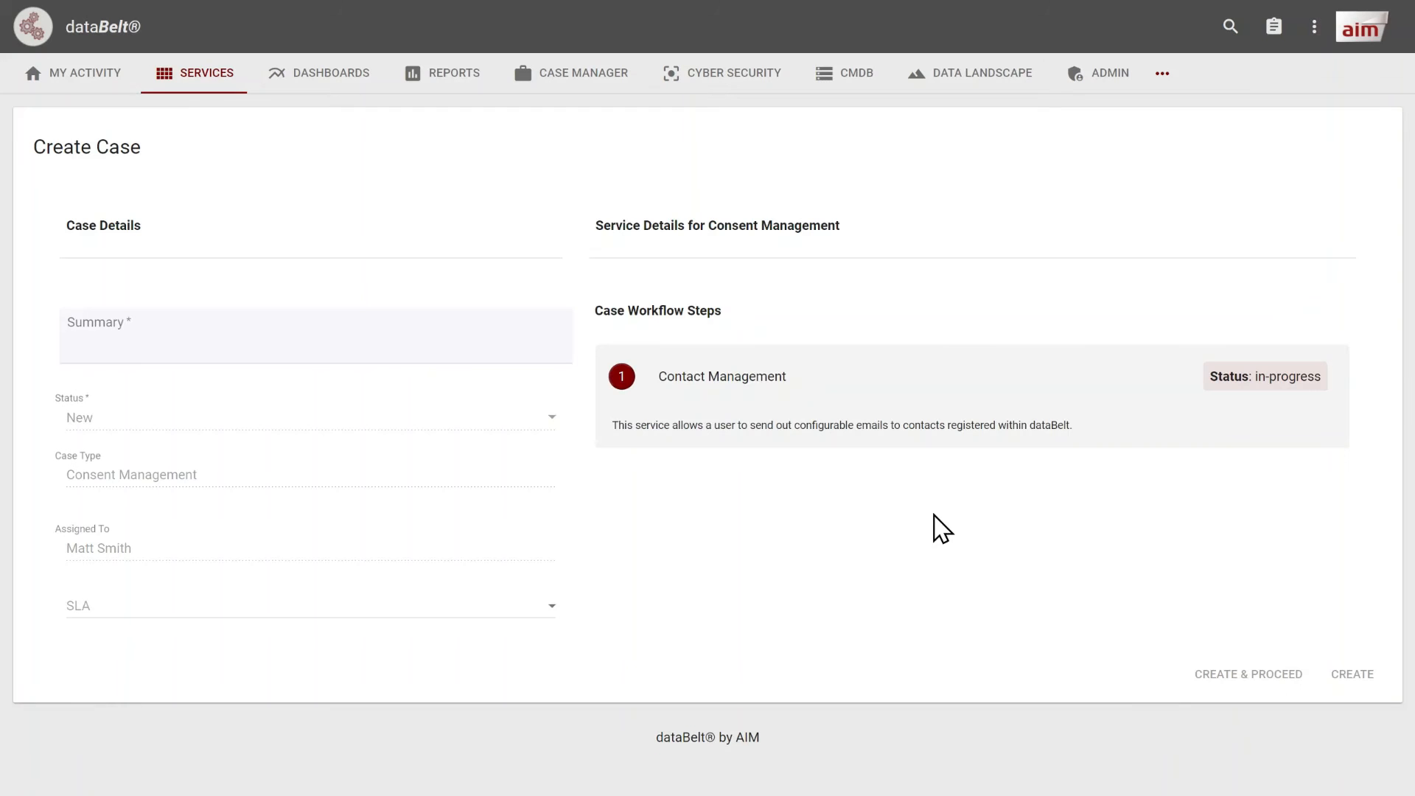
{"action": "left_click", "coordinate": [474, 343]}
{"action": "type", "text": "Pre"}
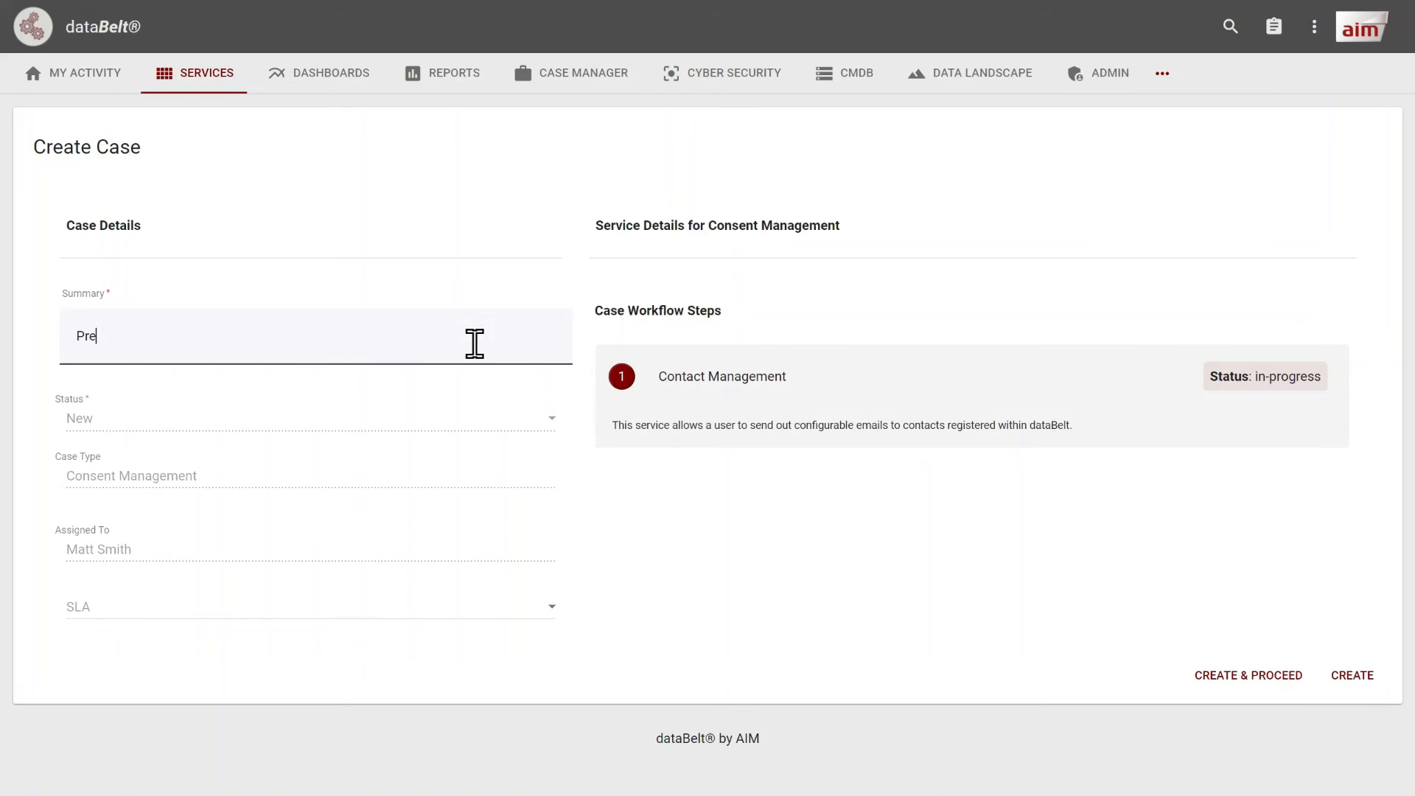
{"action": "type", "text": "ferences"}
{"action": "left_click", "coordinate": [1230, 676]}
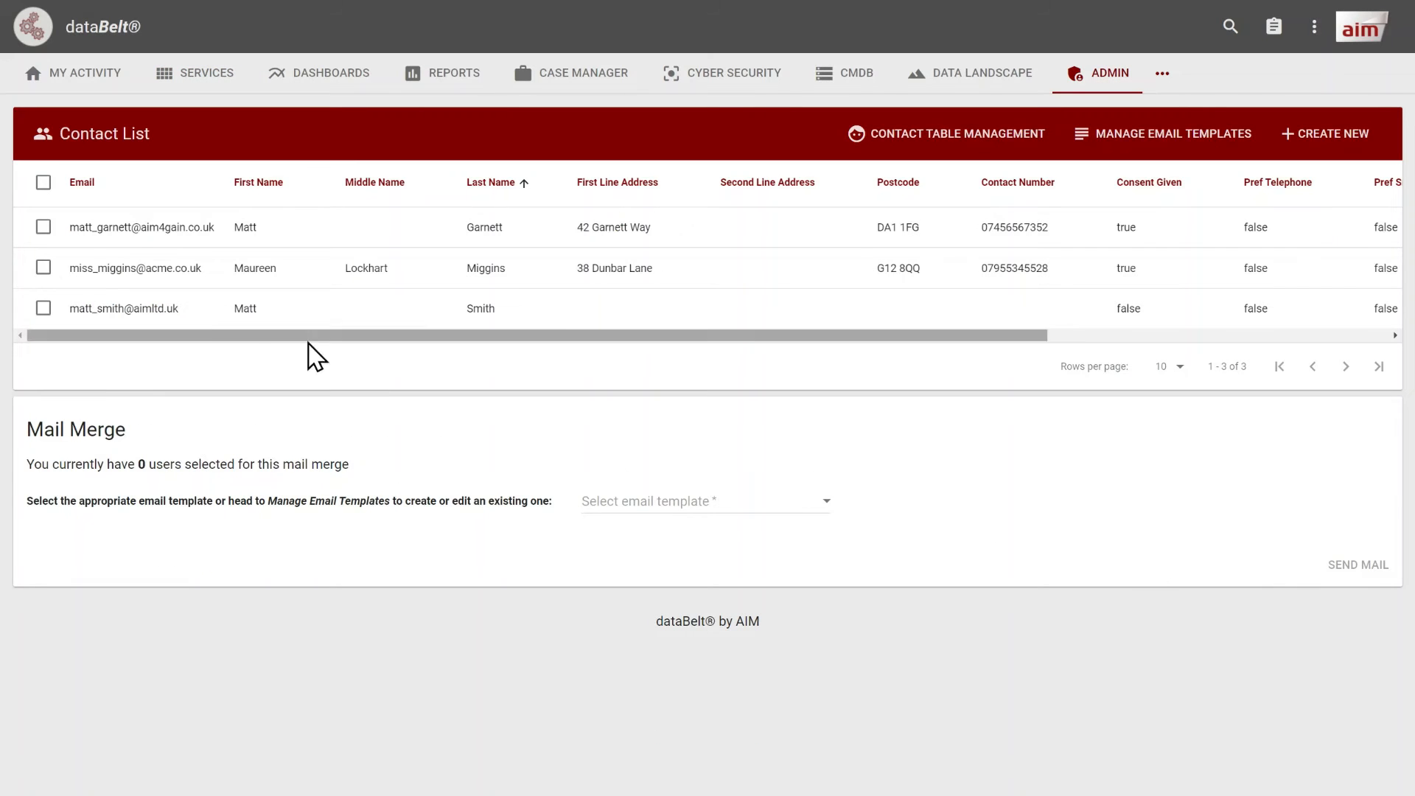
- Select the second and third contacts in the contact list and choose the preferences email template for their mail merge
{"action": "left_click", "coordinate": [43, 268]}
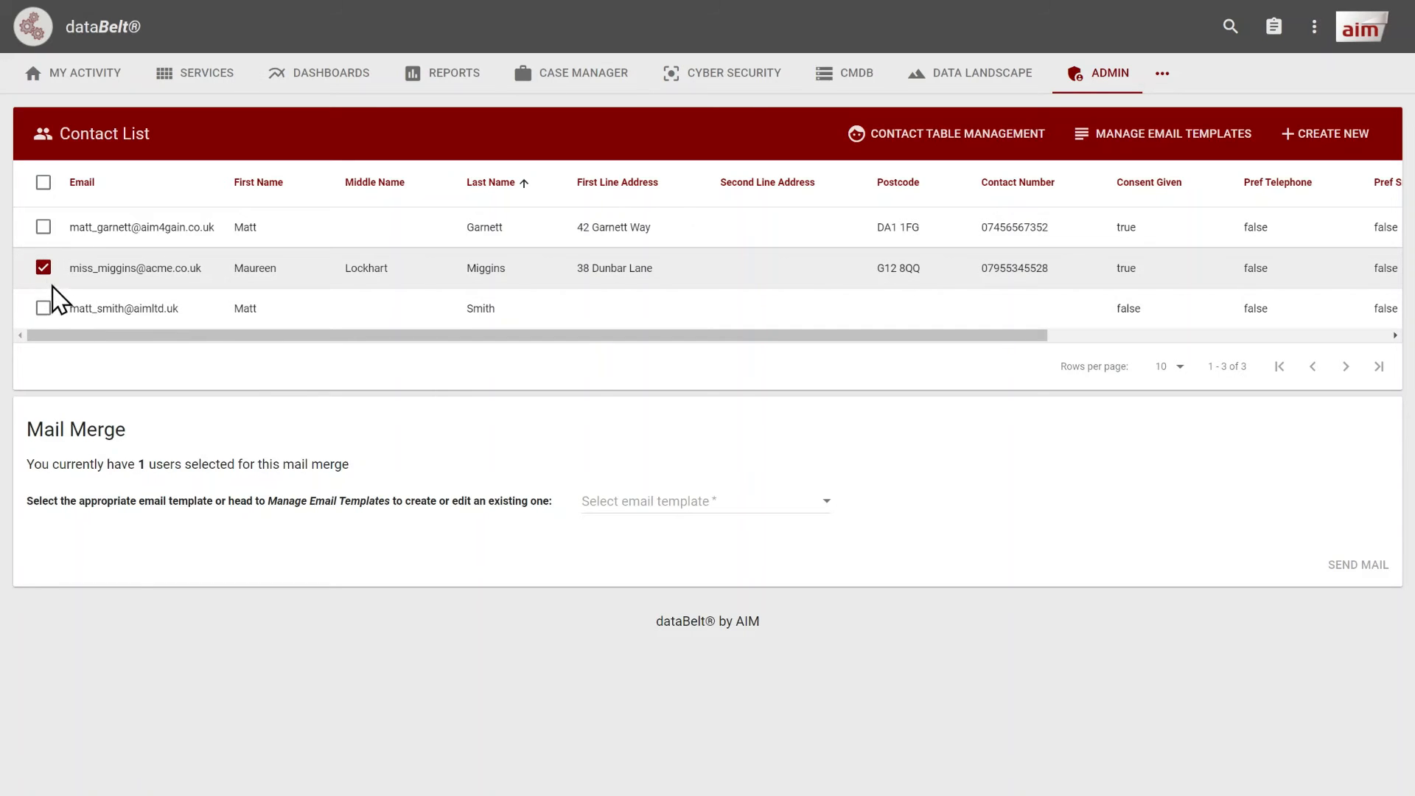
{"action": "left_click", "coordinate": [43, 305]}
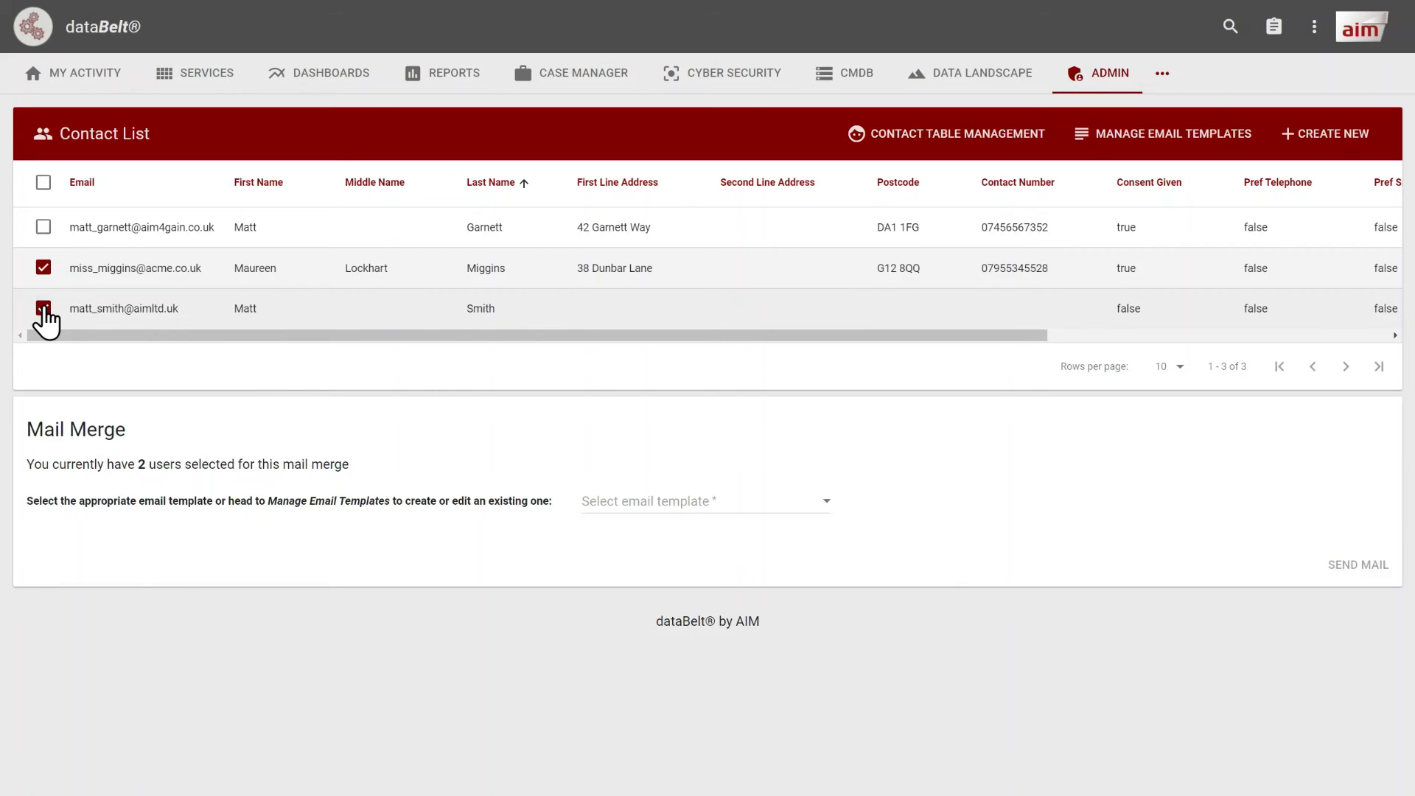
{"action": "left_click", "coordinate": [628, 509]}
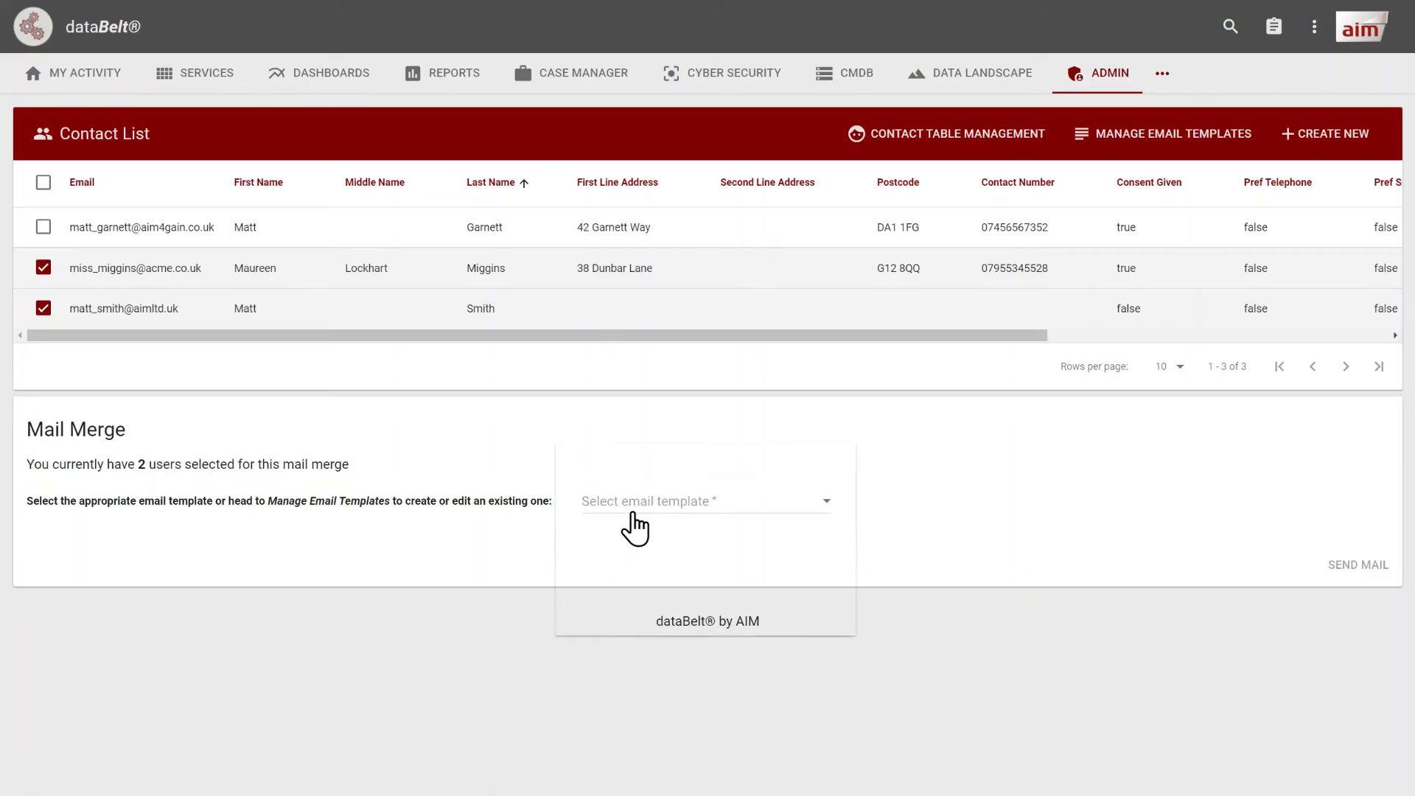
{"action": "left_click", "coordinate": [678, 623]}
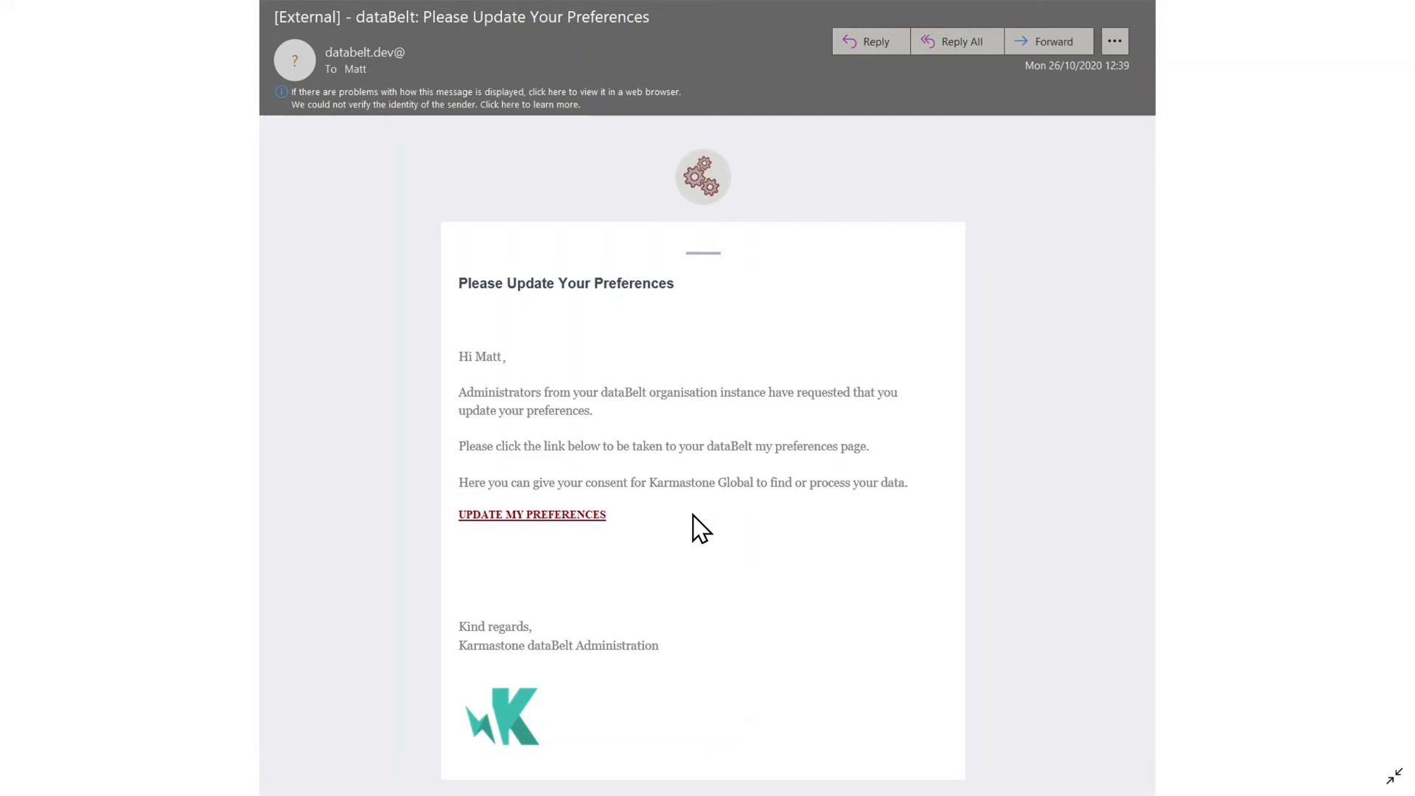
- Follow the "Update My Preferences" link in the received preferences email
{"action": "left_click", "coordinate": [545, 516]}
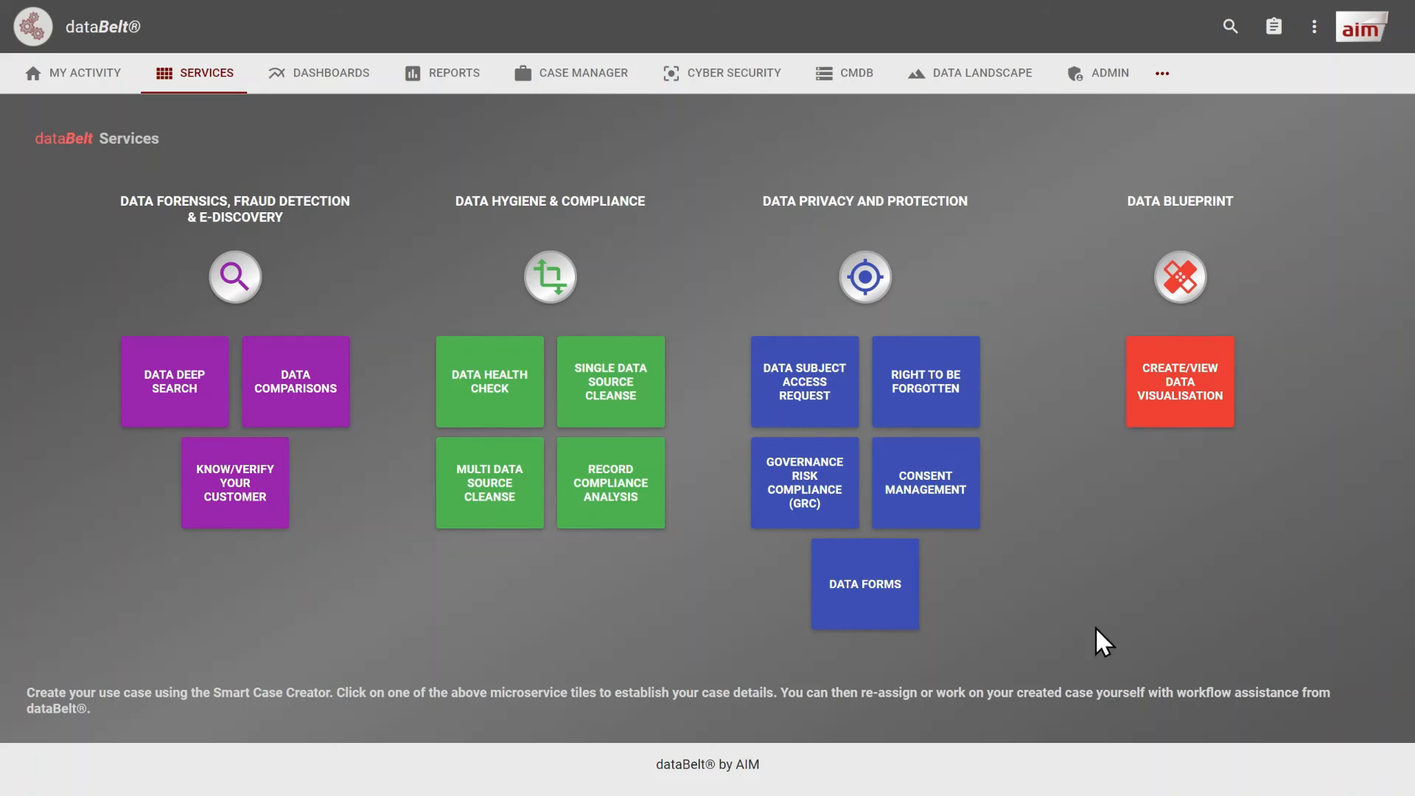
- Create a Data Forms case with summary "Breach Report" and form template "Europe - GDPR ICO Data Breach Report V1.0", and proceed to its workflow
{"action": "left_click", "coordinate": [882, 602]}
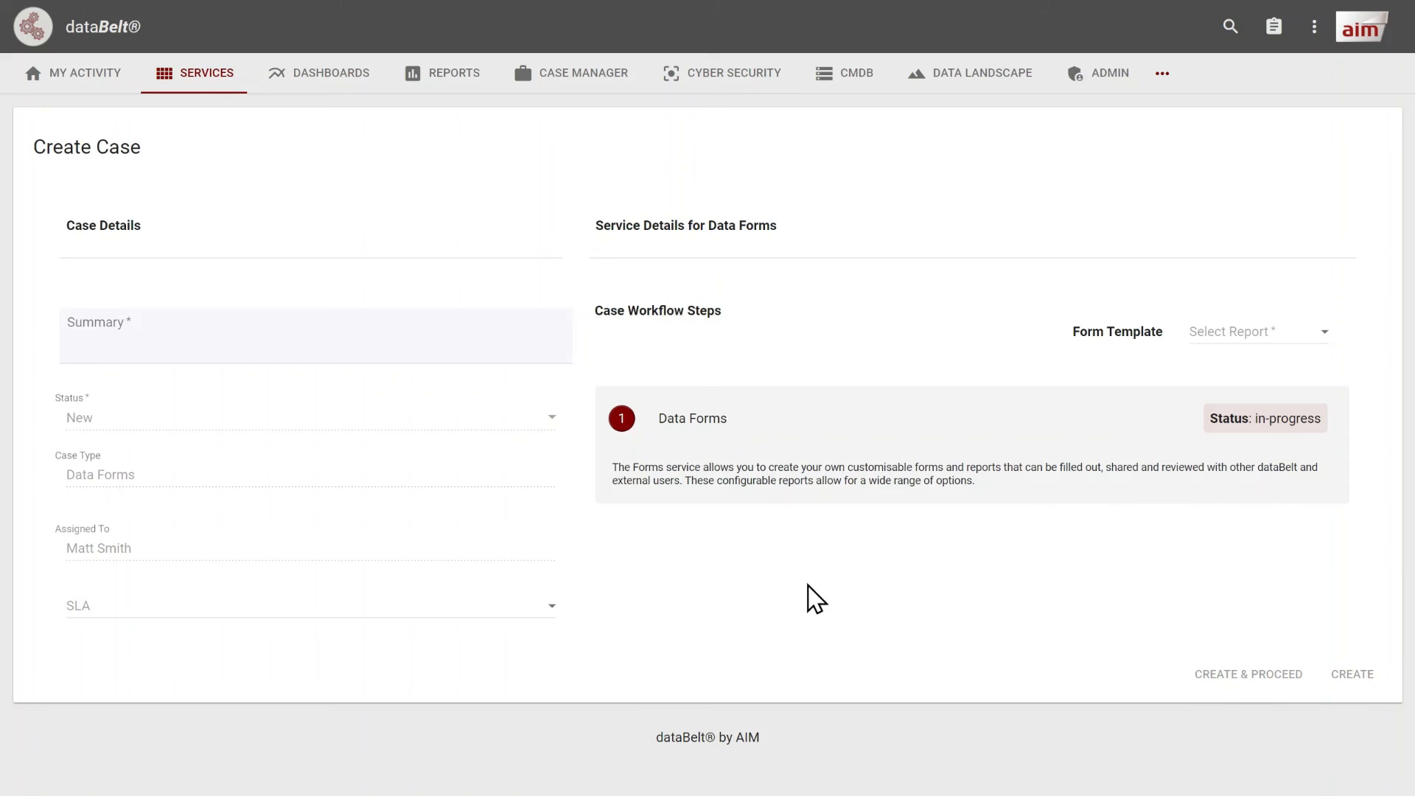
{"action": "left_click", "coordinate": [237, 339]}
{"action": "type", "text": "Breac"}
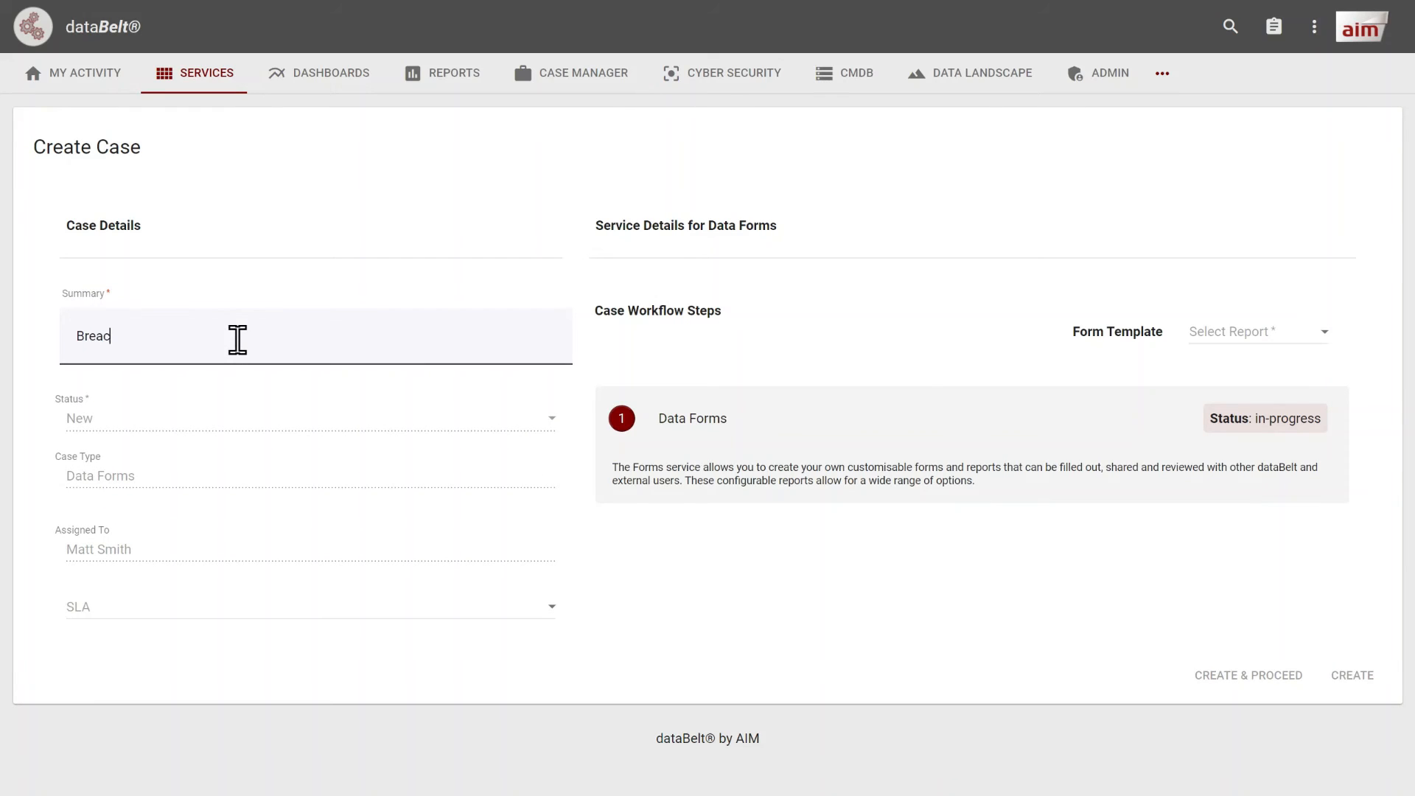
{"action": "type", "text": "h Report"}
{"action": "left_click", "coordinate": [1269, 333]}
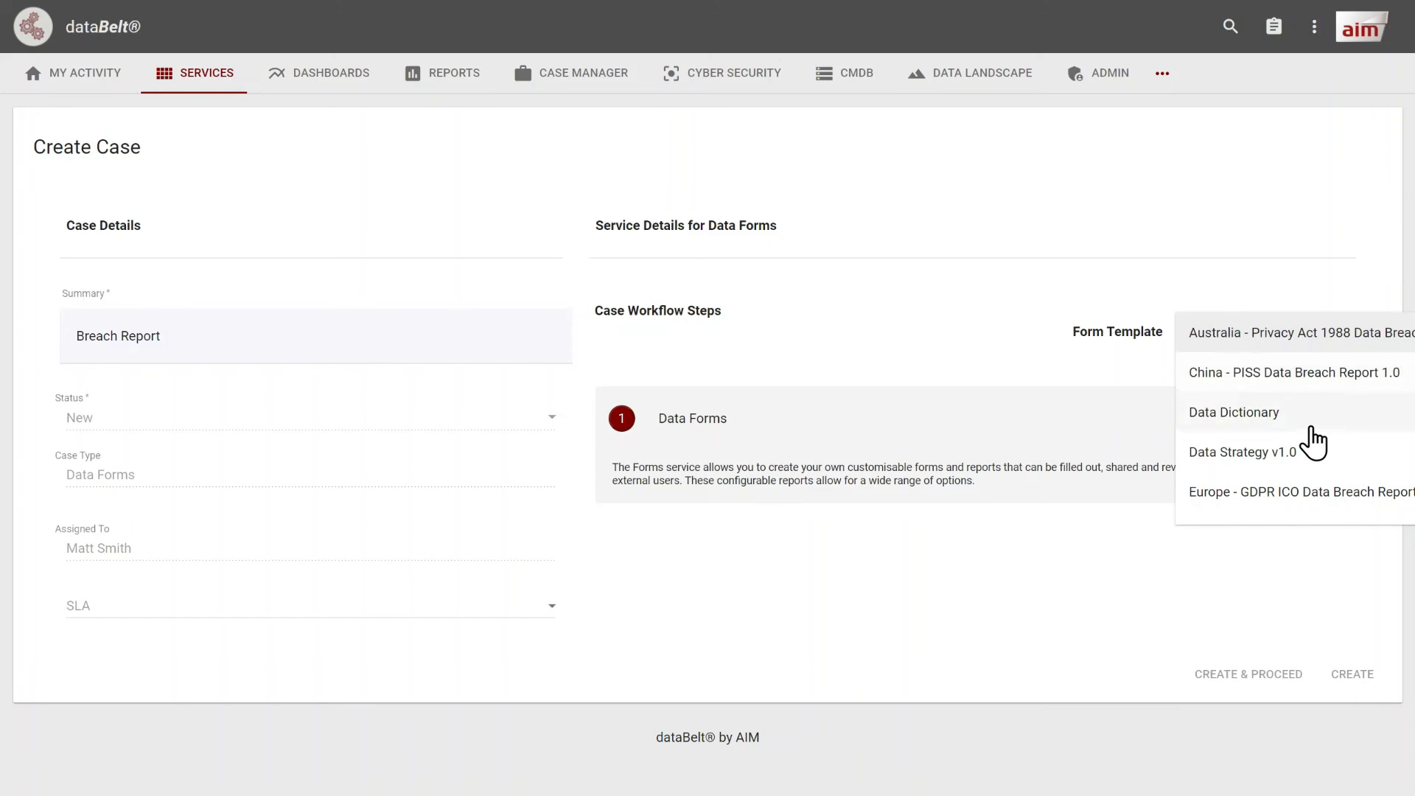
{"action": "scroll", "coordinate": [1252, 442], "scroll_direction": "down", "scroll_amount": 2}
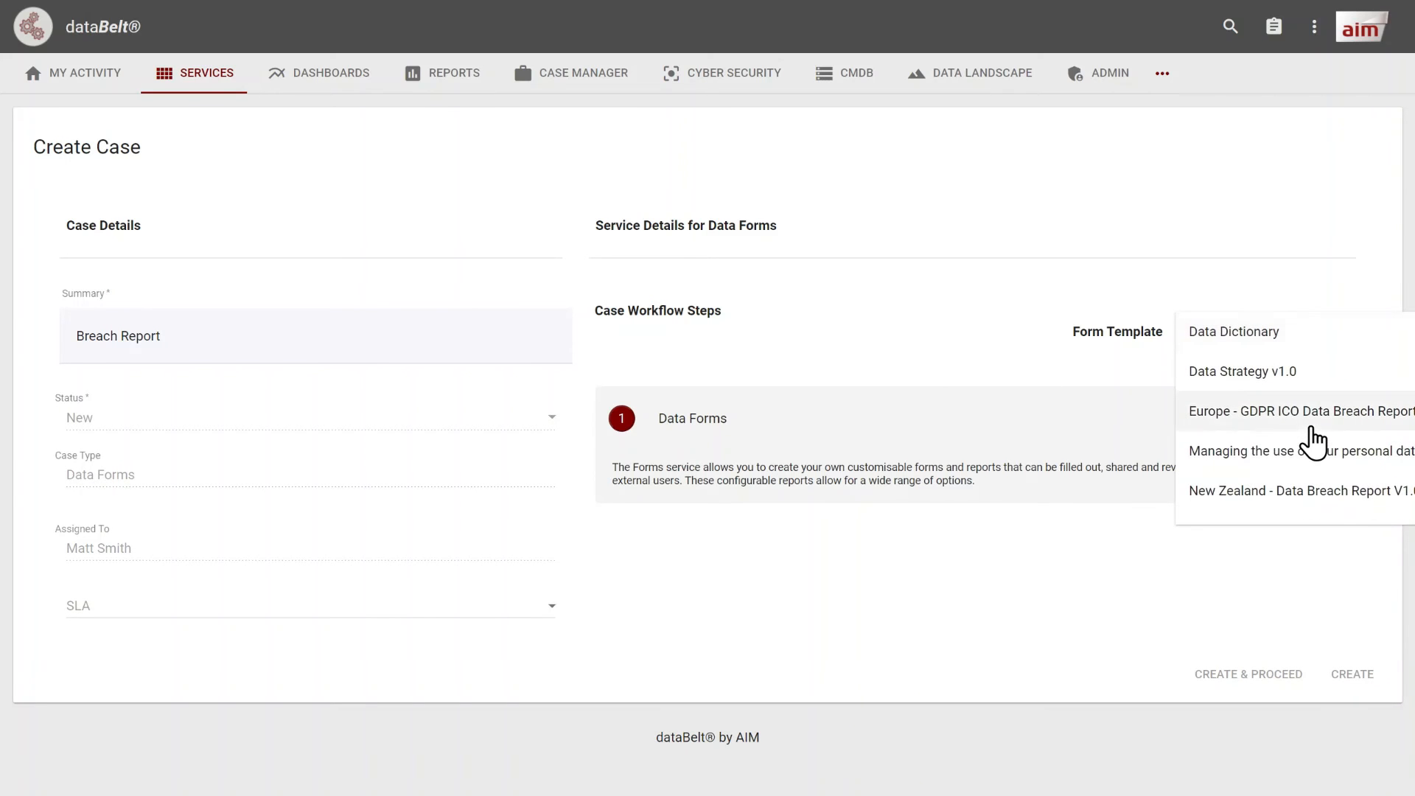
{"action": "left_click", "coordinate": [1261, 411]}
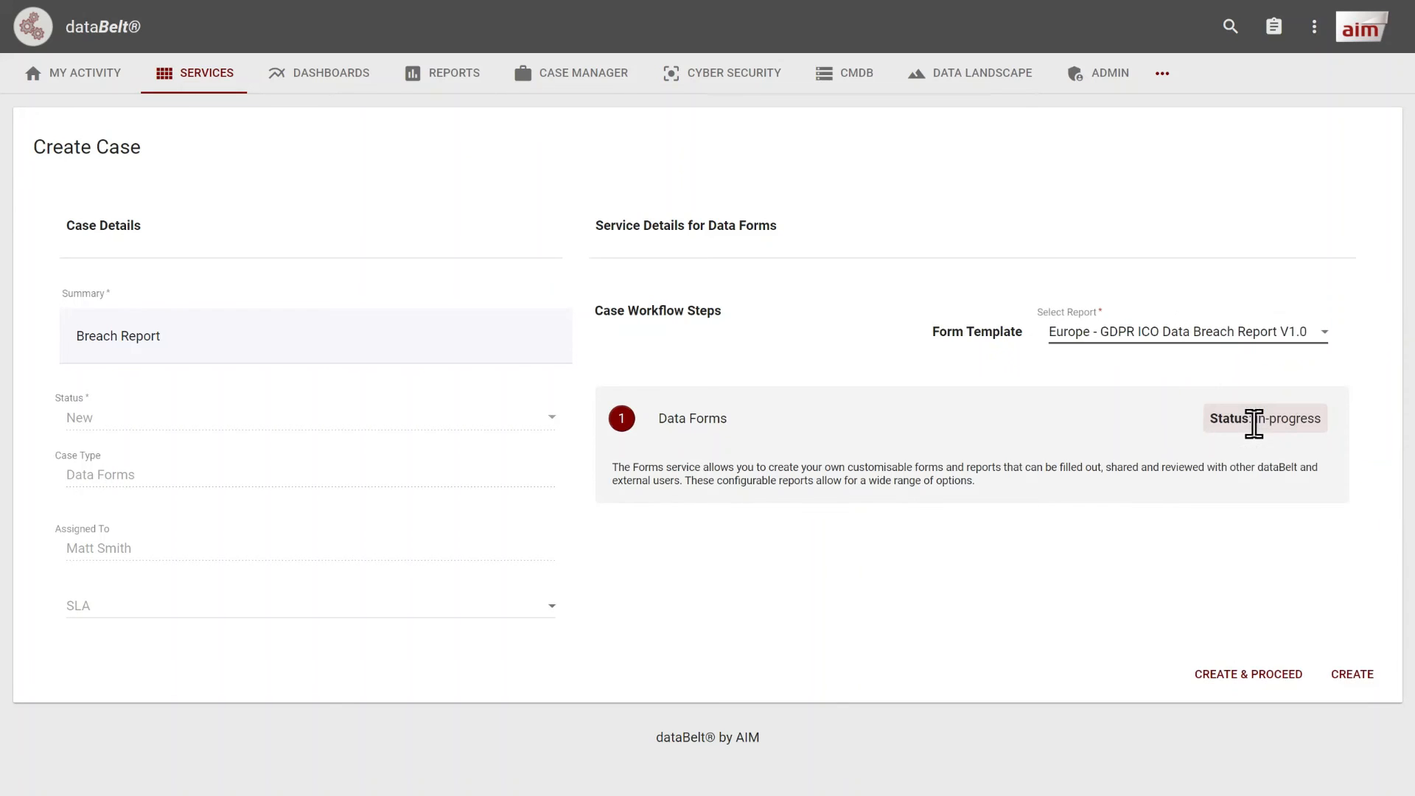
{"action": "left_click", "coordinate": [1264, 678]}
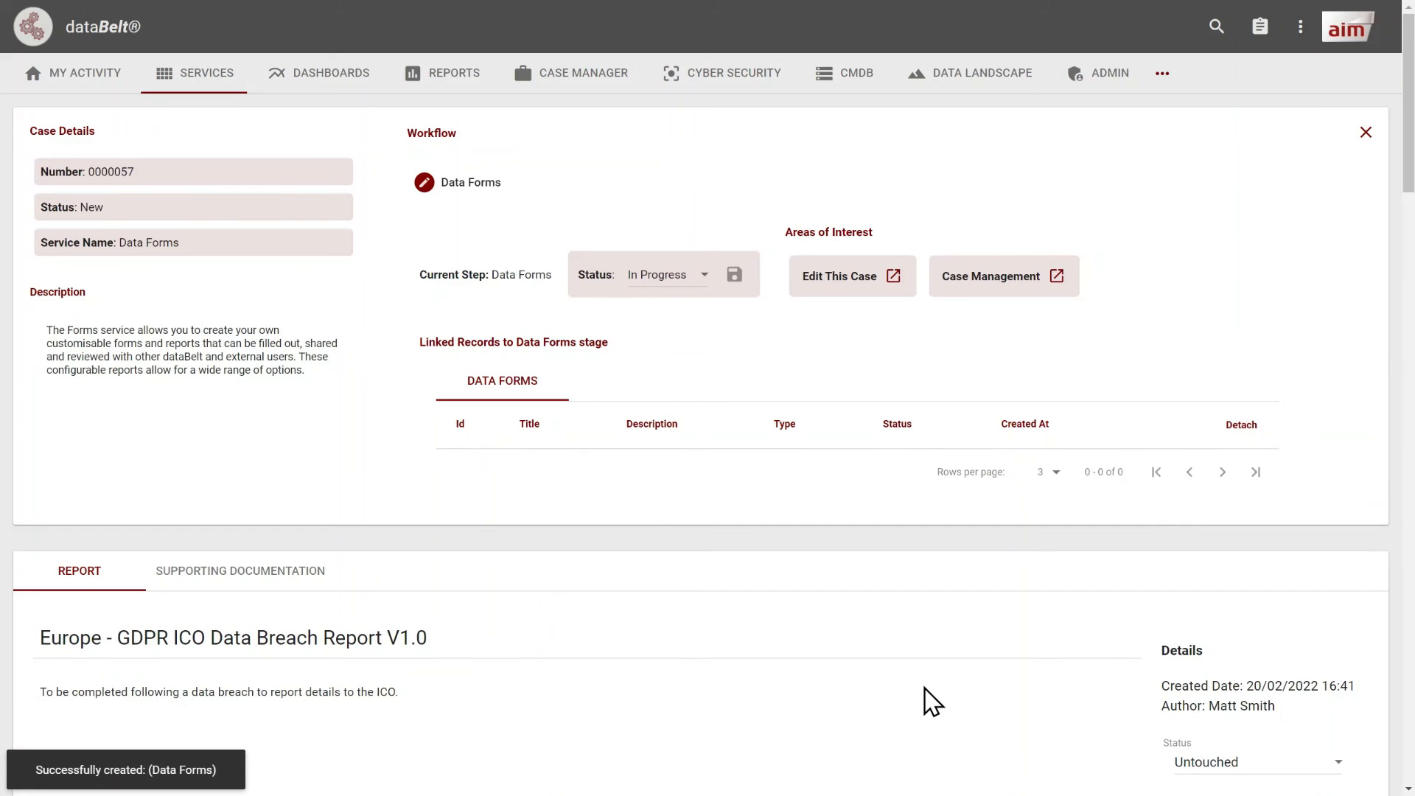
- Review the blank fields of the GDPR ICO data breach report from the short description through the consequences and information systems questions
{"action": "scroll", "coordinate": [932, 700], "scroll_direction": "down", "scroll_amount": 6}
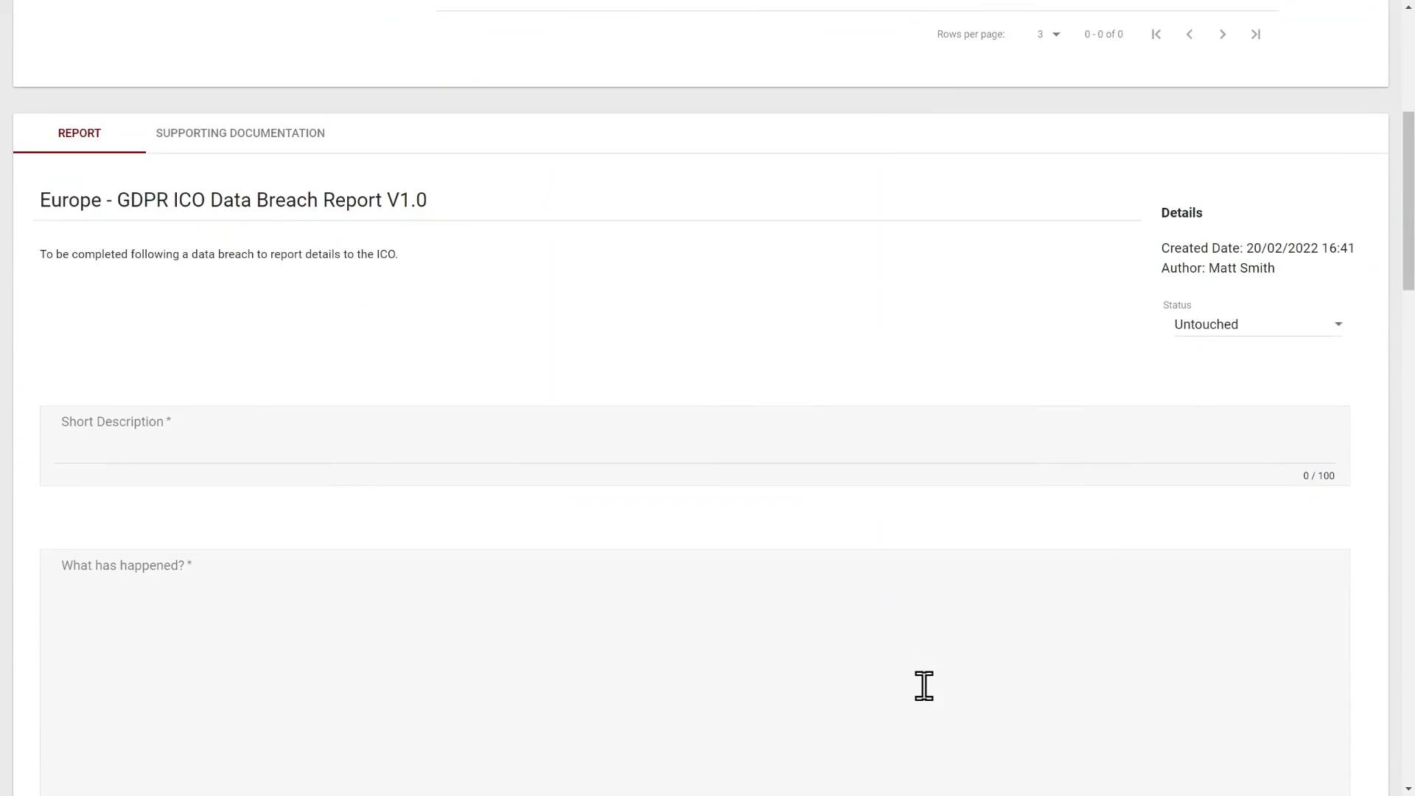
{"action": "scroll", "coordinate": [924, 685], "scroll_direction": "down", "scroll_amount": 4}
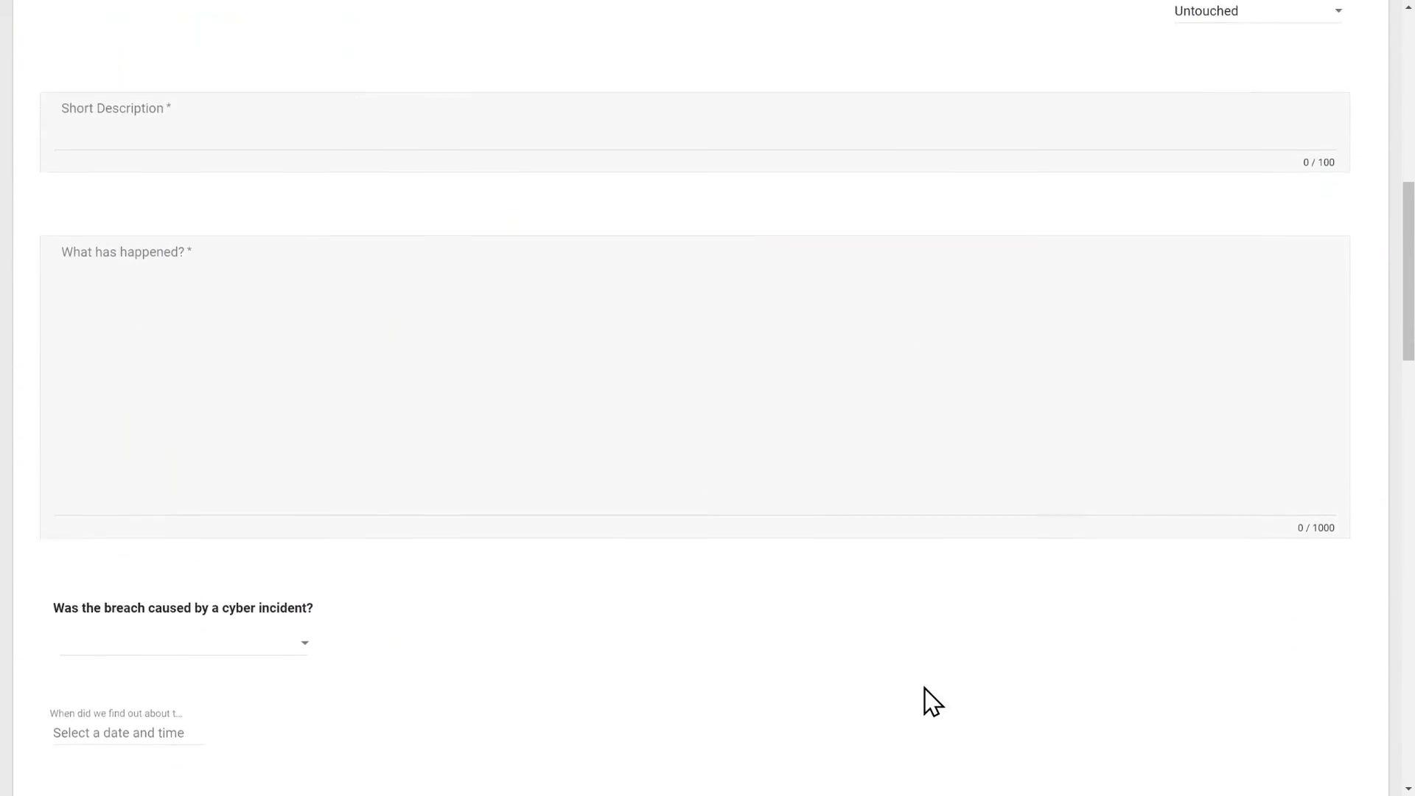
{"action": "scroll", "coordinate": [932, 700], "scroll_direction": "down", "scroll_amount": 6}
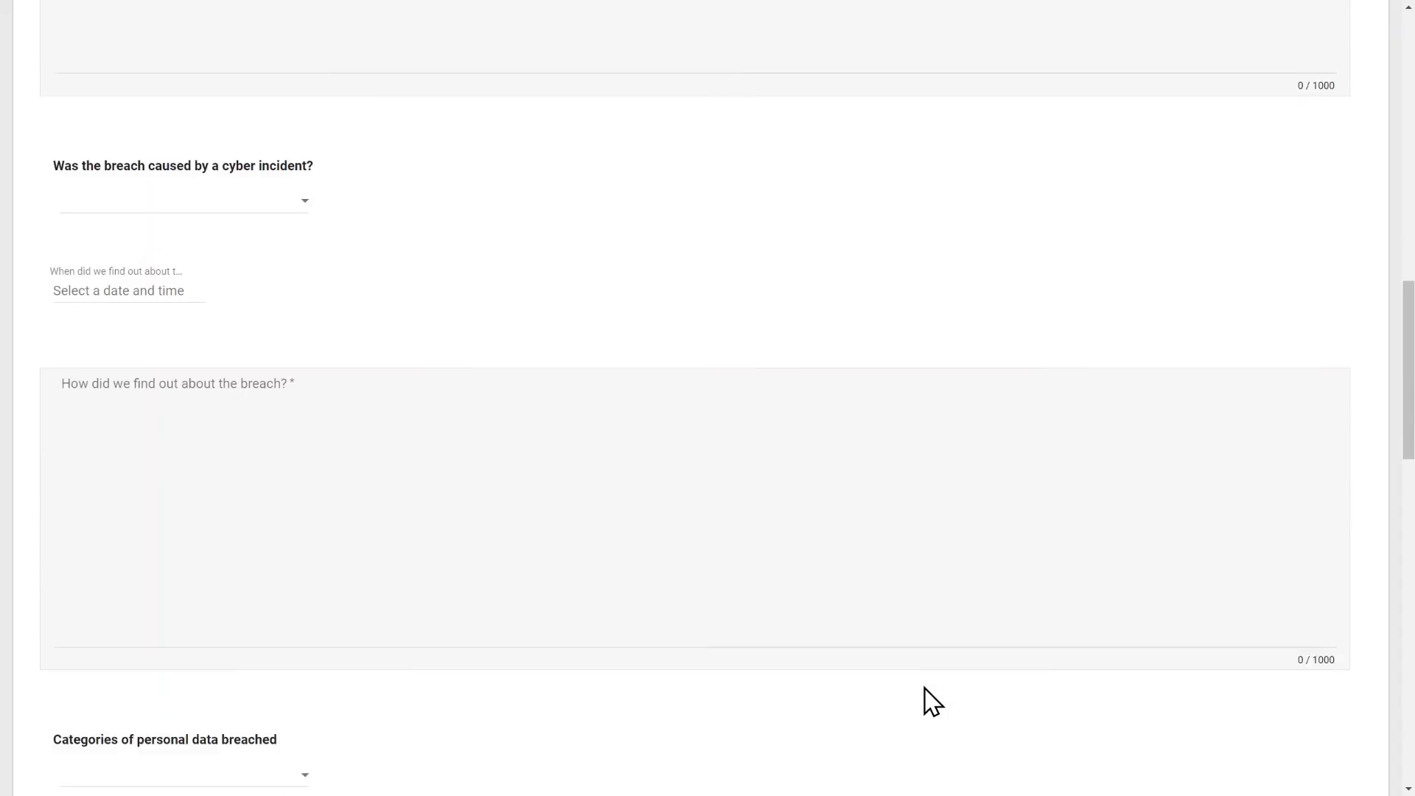
{"action": "scroll", "coordinate": [932, 700], "scroll_direction": "down", "scroll_amount": 6}
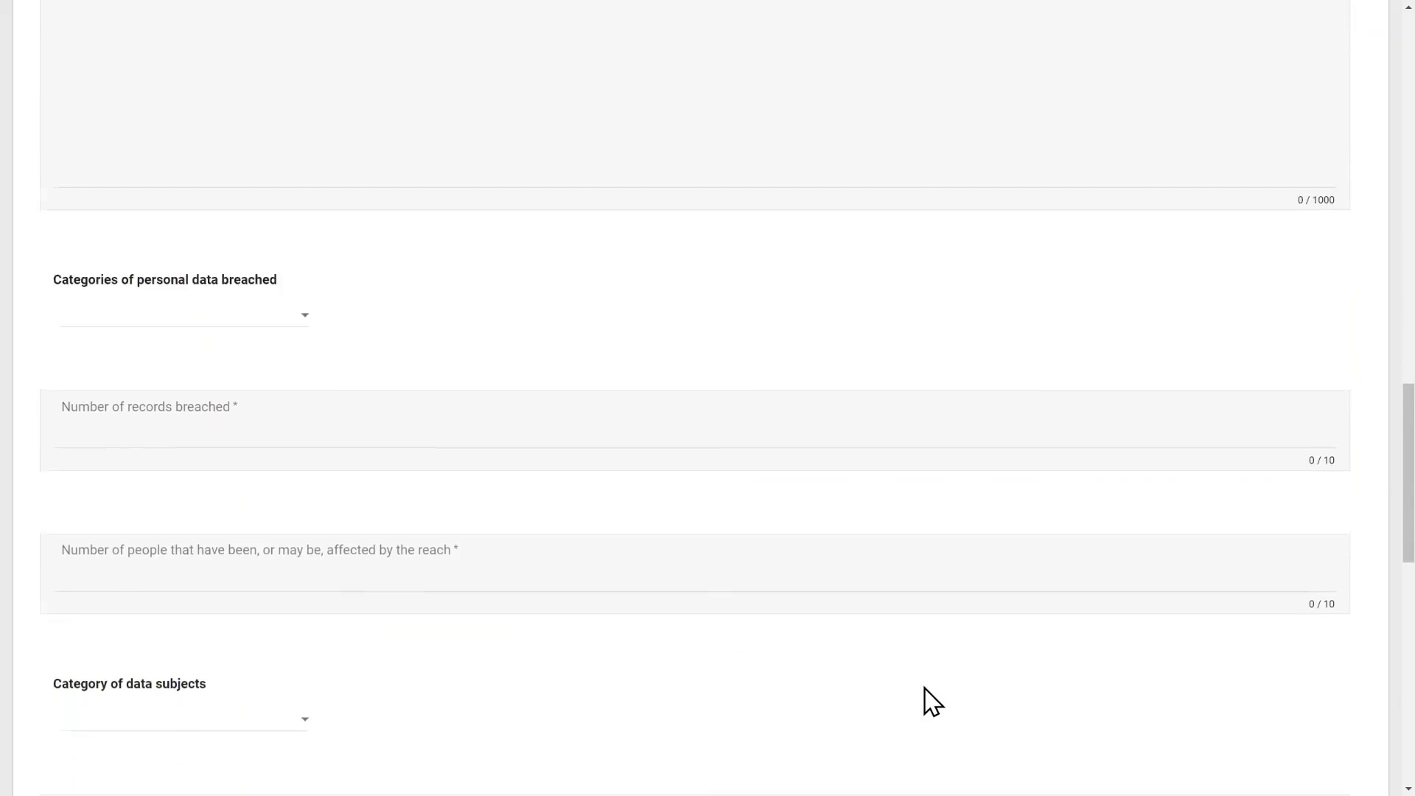
{"action": "scroll", "coordinate": [932, 700], "scroll_direction": "down", "scroll_amount": 6}
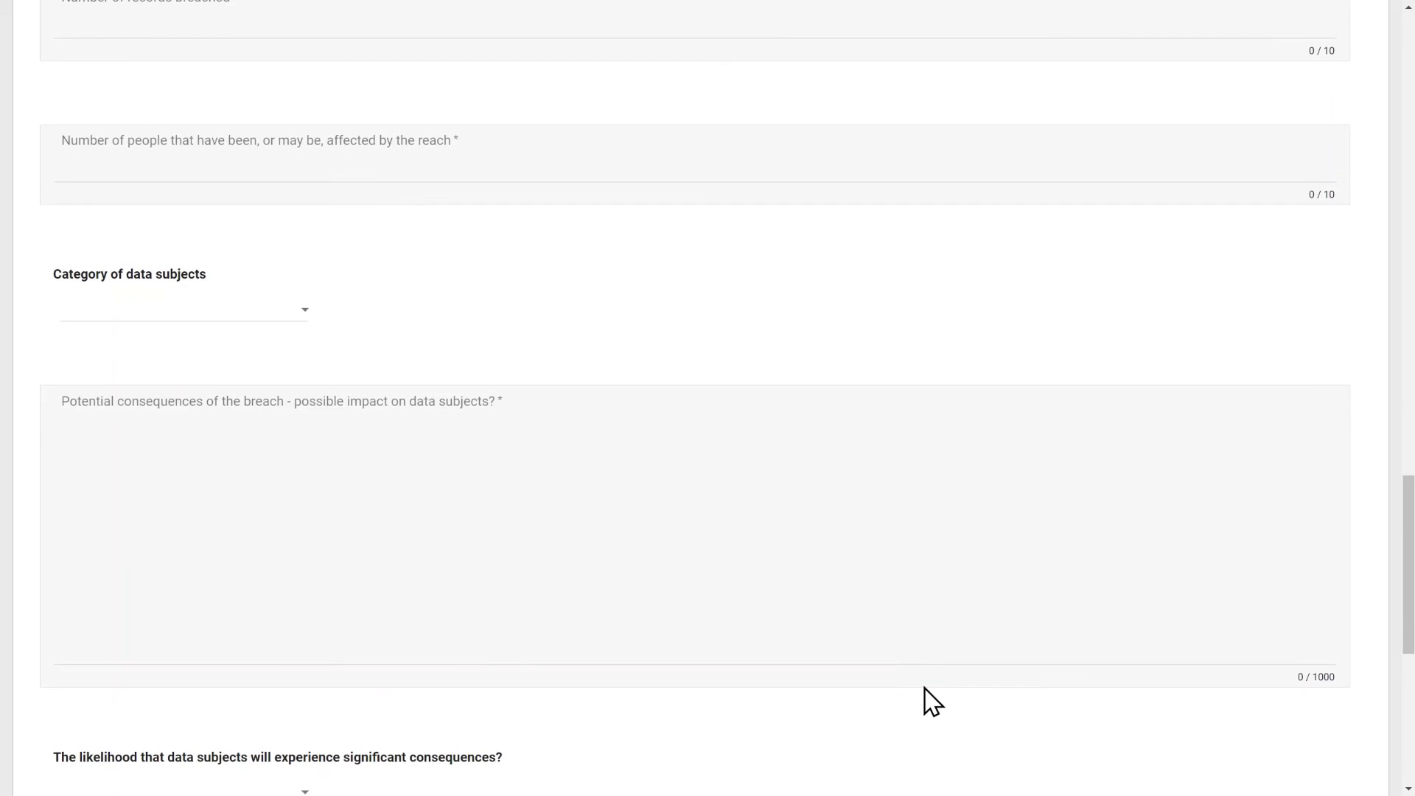
{"action": "scroll", "coordinate": [933, 700], "scroll_direction": "down", "scroll_amount": 6}
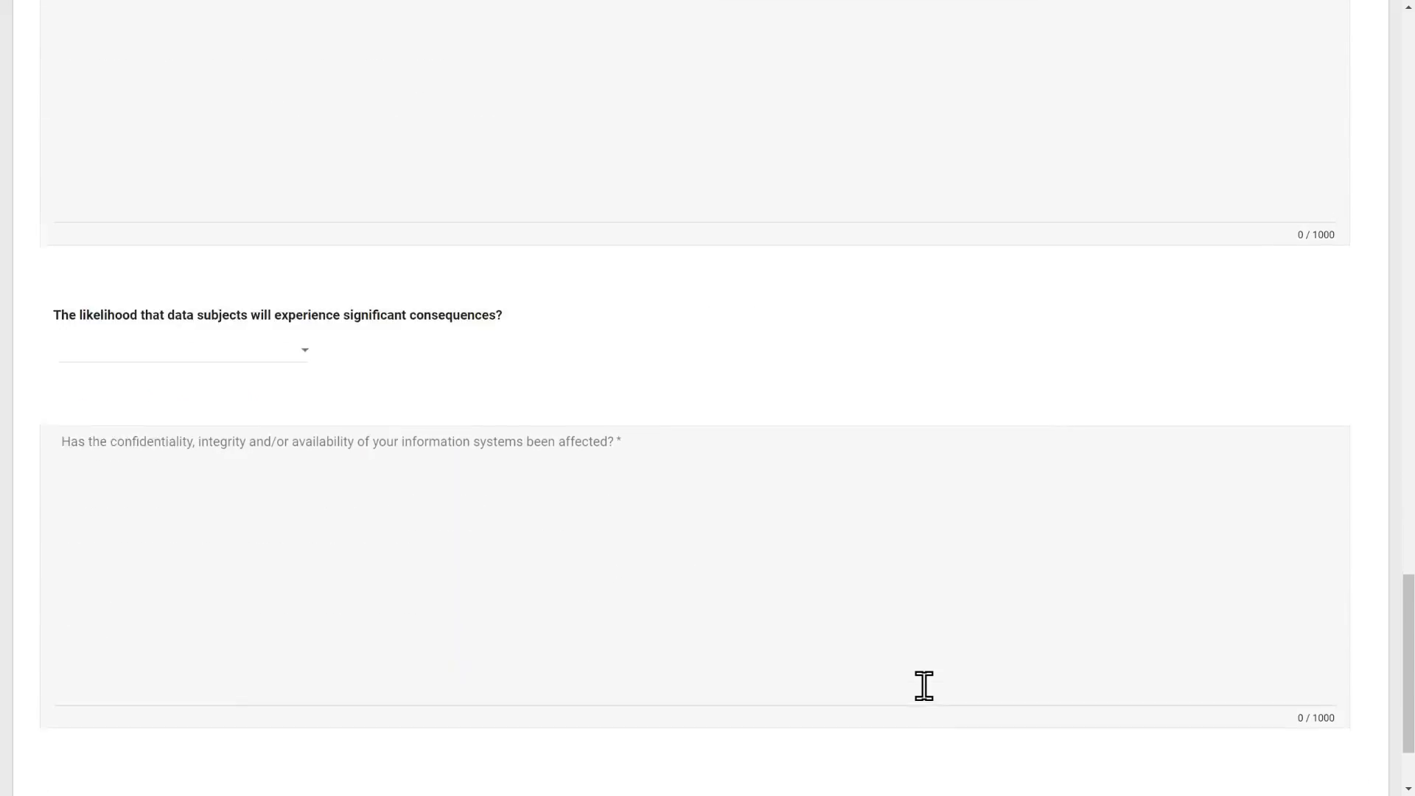
{"action": "scroll", "coordinate": [923, 685], "scroll_direction": "down", "scroll_amount": 3}
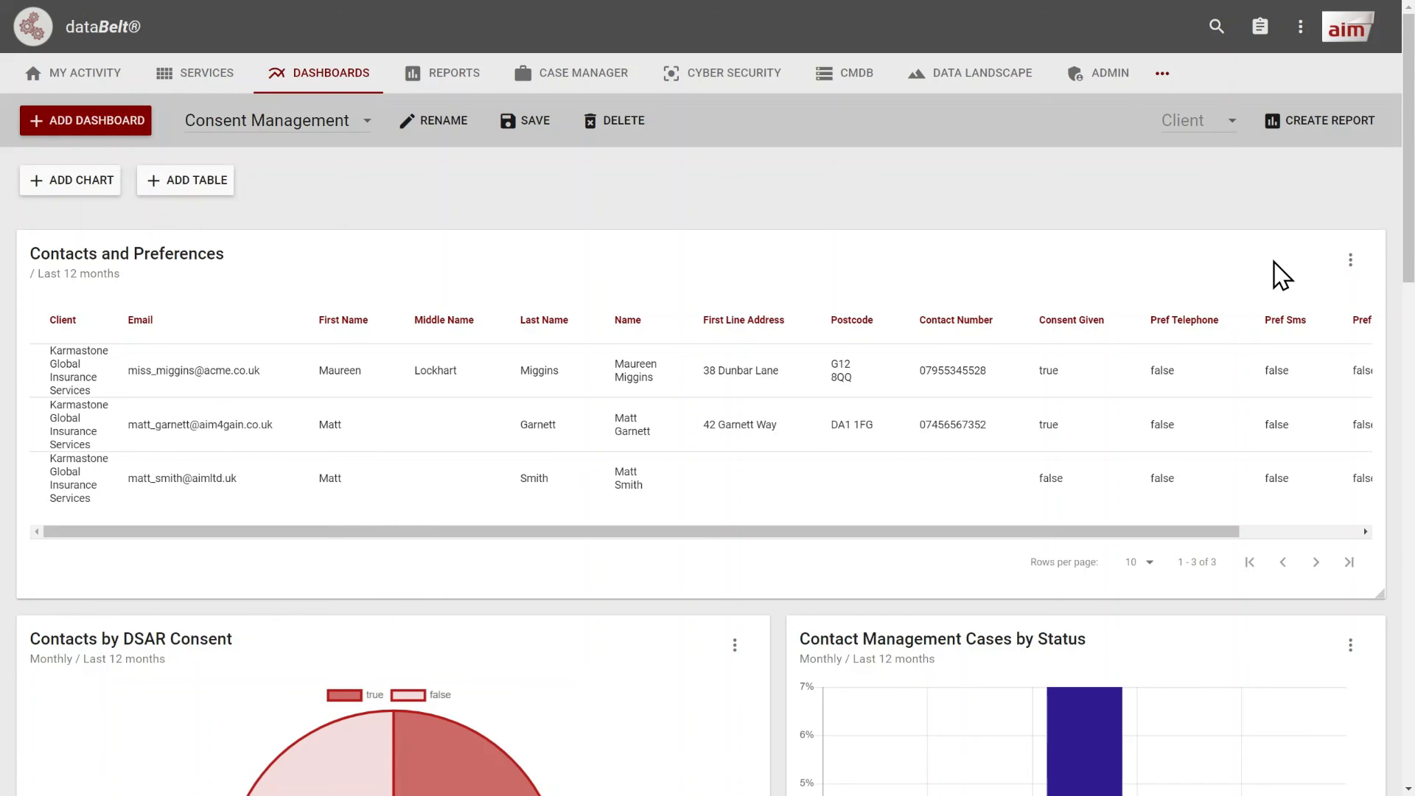
- Examine the Consent Management dashboard's Contacts and Preferences table across all its columns, along with the DSAR consent and case status charts
{"action": "scroll", "coordinate": [1311, 303], "scroll_direction": "down", "scroll_amount": 1}
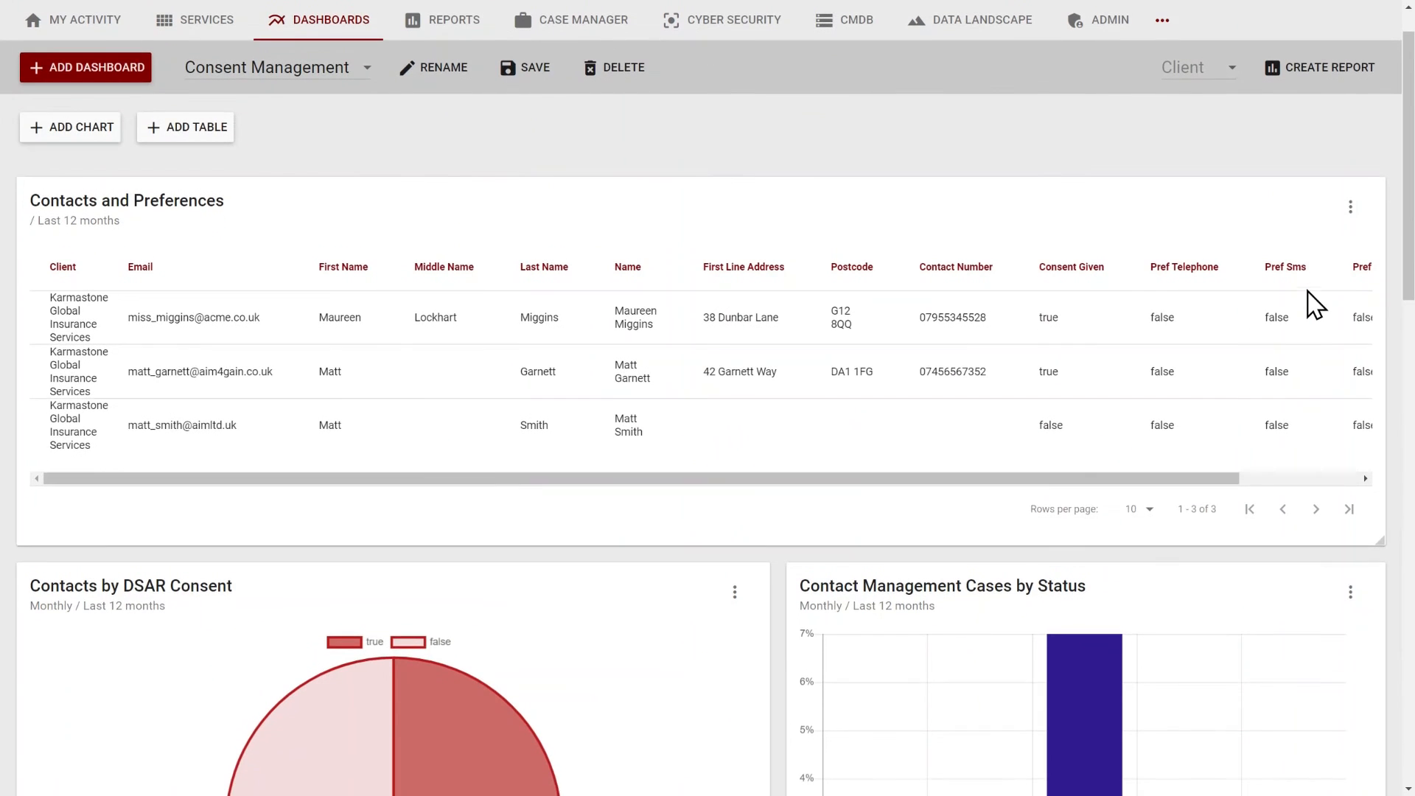
{"action": "scroll", "coordinate": [1315, 303], "scroll_direction": "down", "scroll_amount": 1}
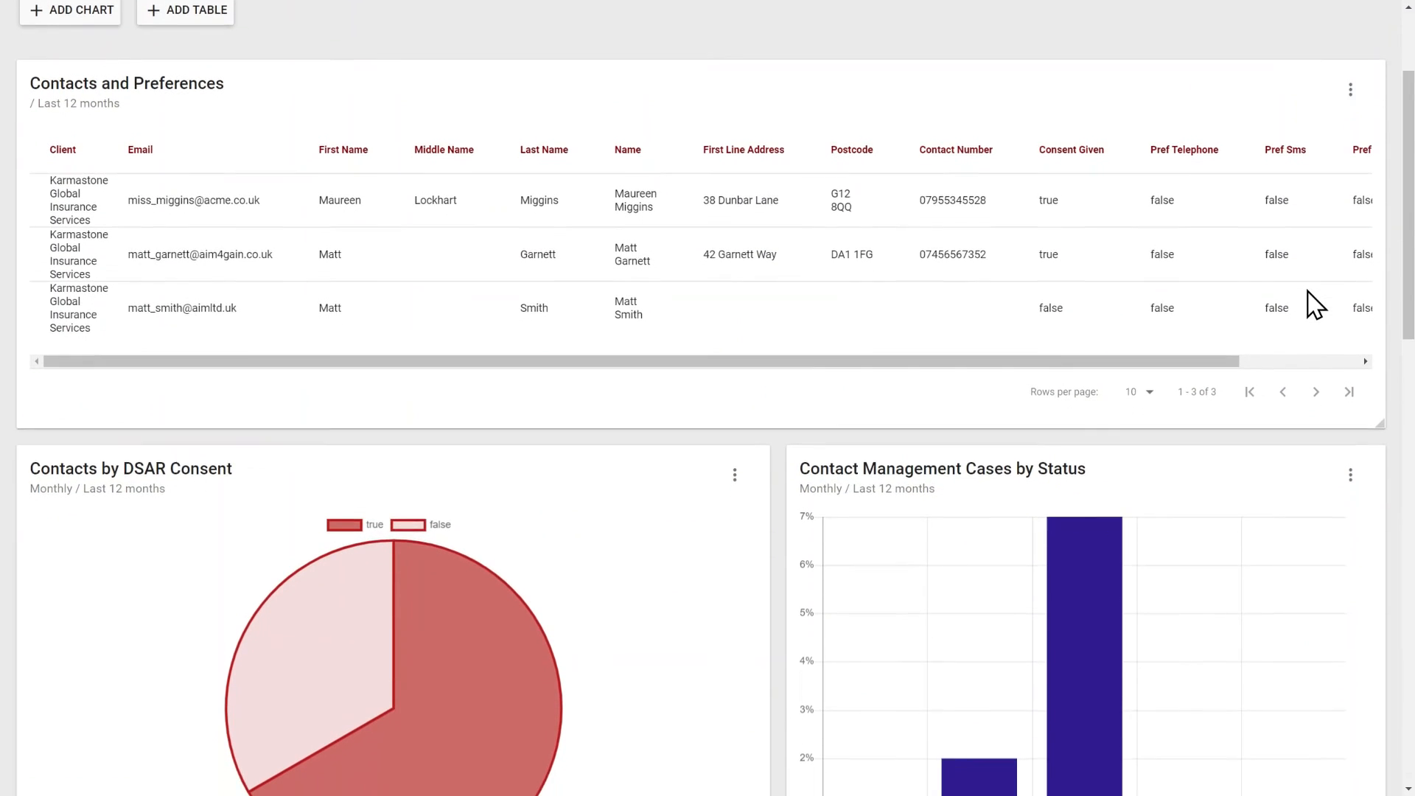
{"action": "scroll", "coordinate": [1316, 303], "scroll_direction": "down", "scroll_amount": 1}
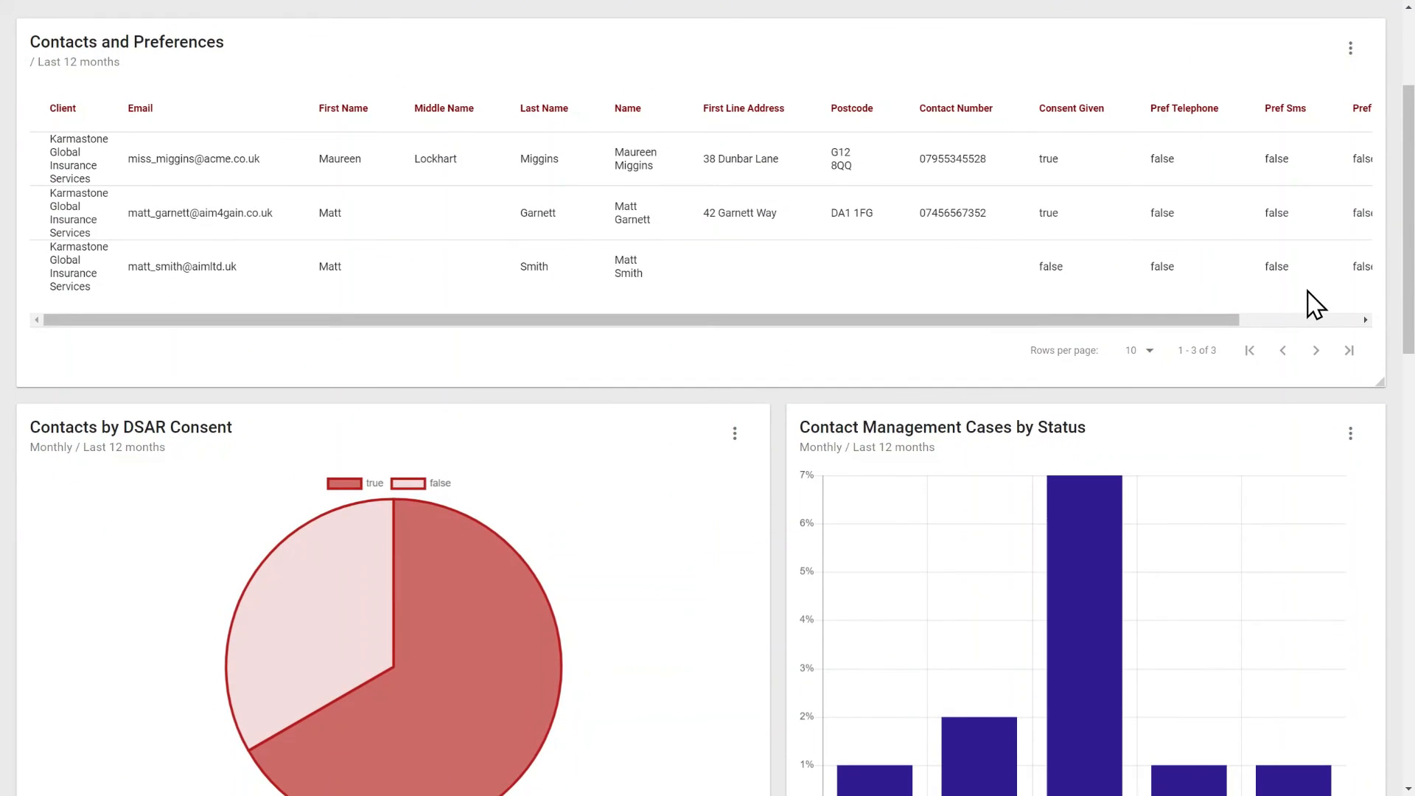
{"action": "scroll", "coordinate": [1315, 303], "scroll_direction": "down", "scroll_amount": 1}
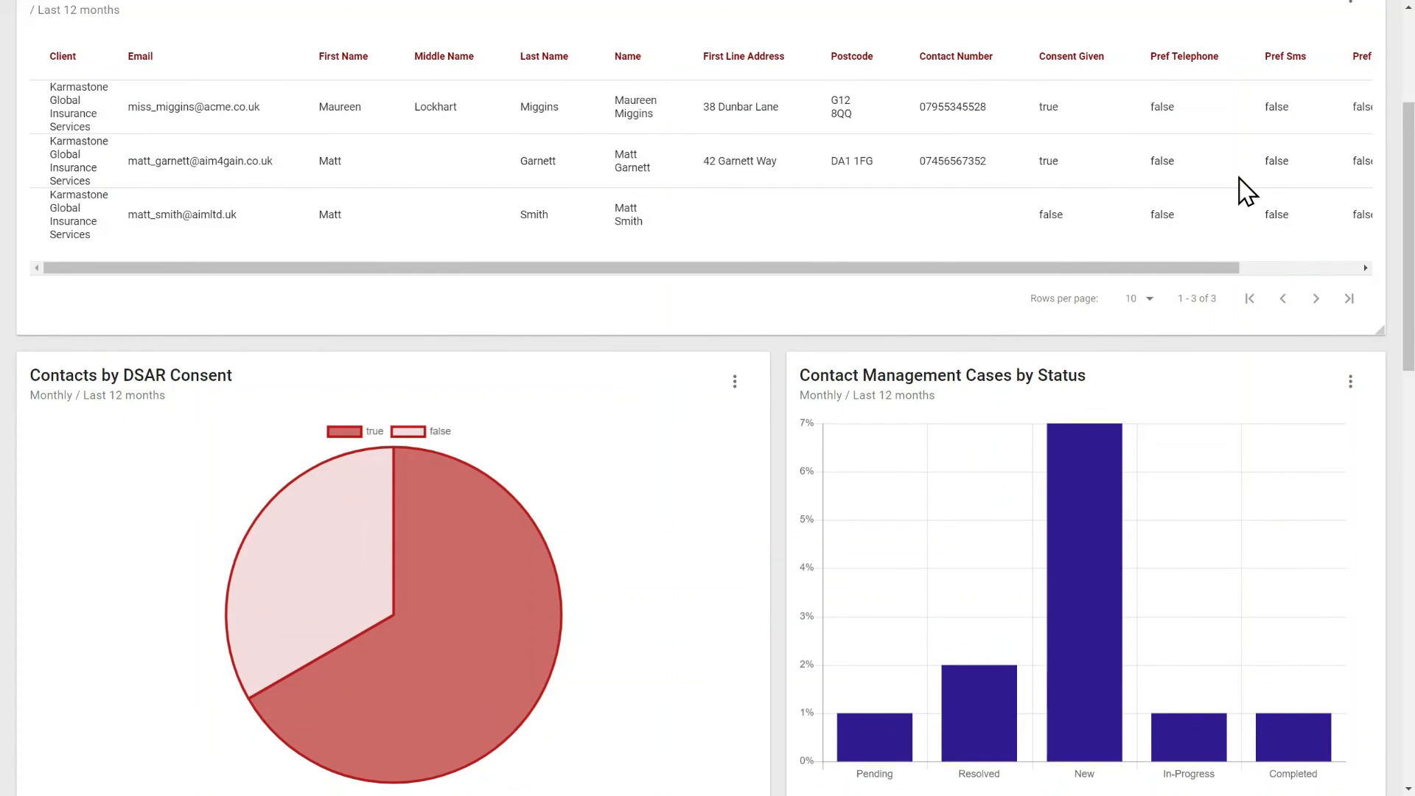
{"action": "scroll", "coordinate": [1246, 191], "scroll_direction": "right", "scroll_amount": 3}
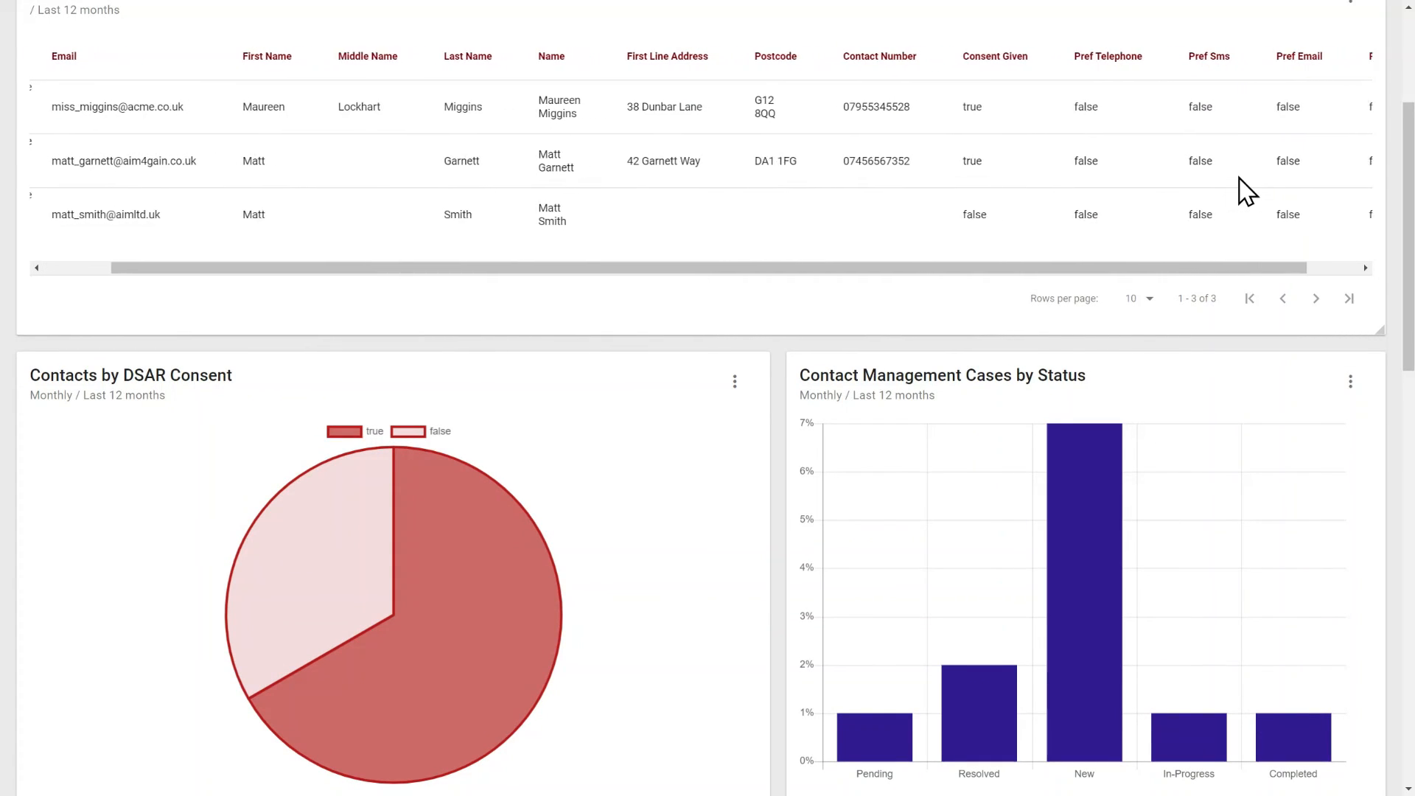
{"action": "scroll", "coordinate": [1245, 191], "scroll_direction": "right", "scroll_amount": 2}
{"action": "scroll", "coordinate": [1245, 191], "scroll_direction": "left", "scroll_amount": 5}
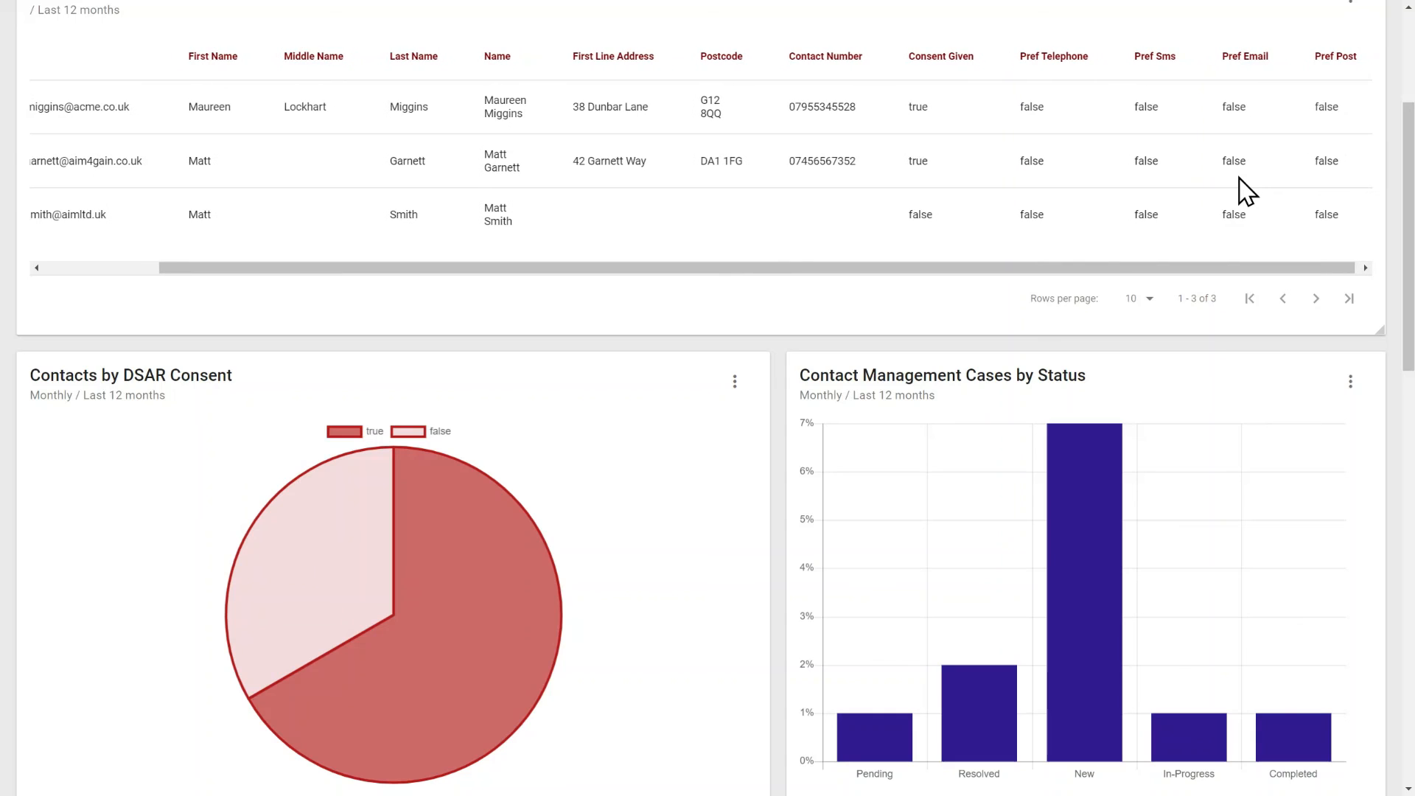
{"action": "scroll", "coordinate": [1246, 192], "scroll_direction": "left", "scroll_amount": 3}
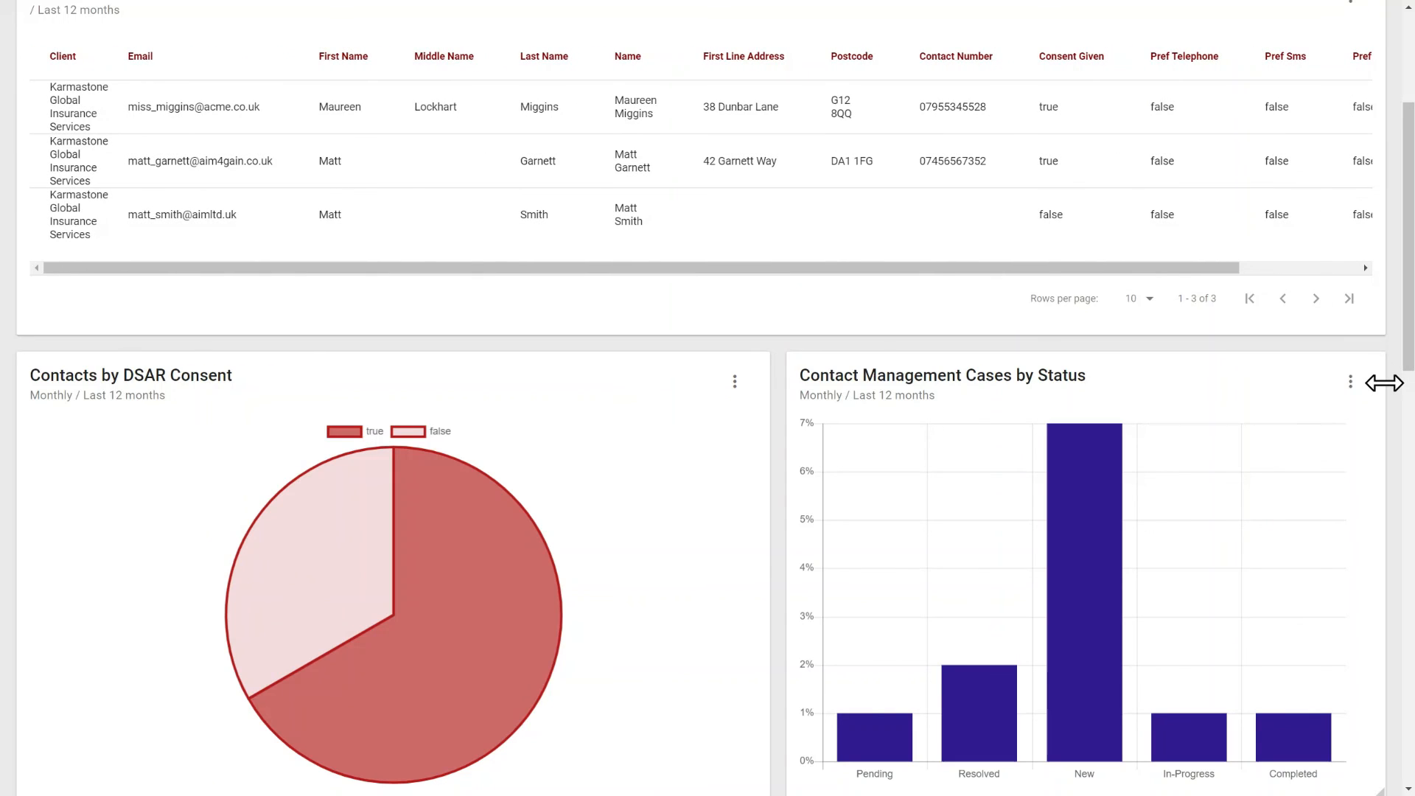
{"action": "scroll", "coordinate": [1383, 383], "scroll_direction": "up", "scroll_amount": 2}
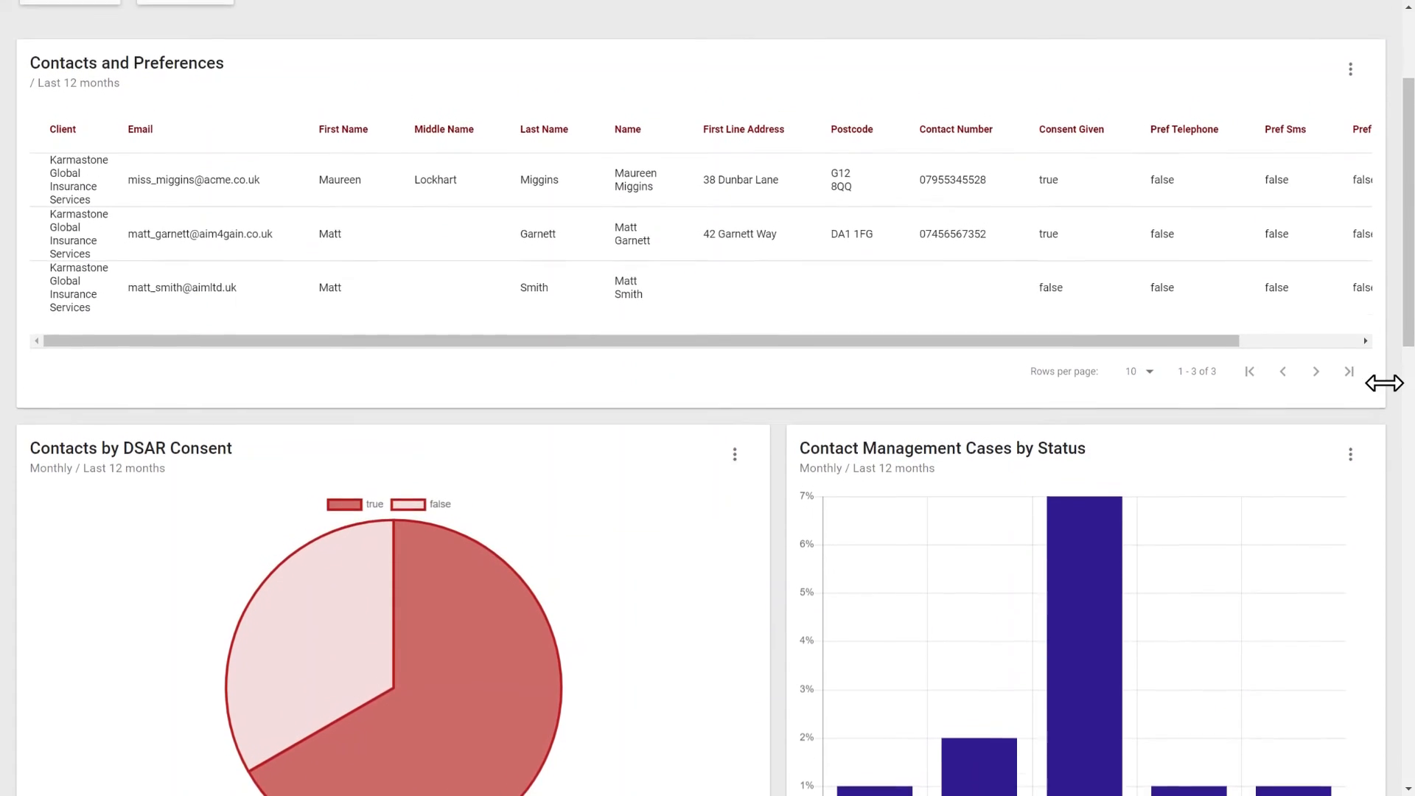
{"action": "scroll", "coordinate": [1384, 382], "scroll_direction": "up", "scroll_amount": 2}
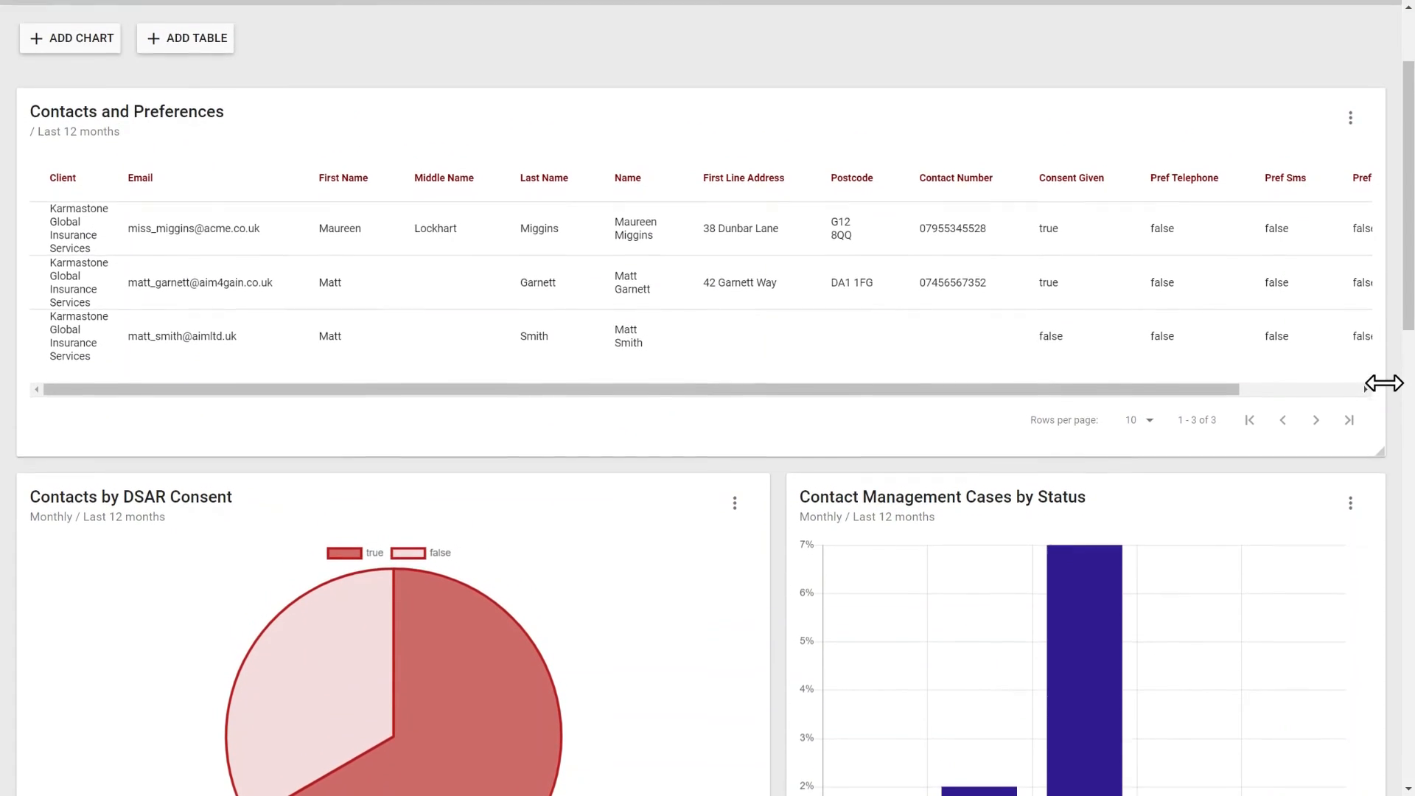
{"action": "scroll", "coordinate": [1384, 383], "scroll_direction": "up", "scroll_amount": 2}
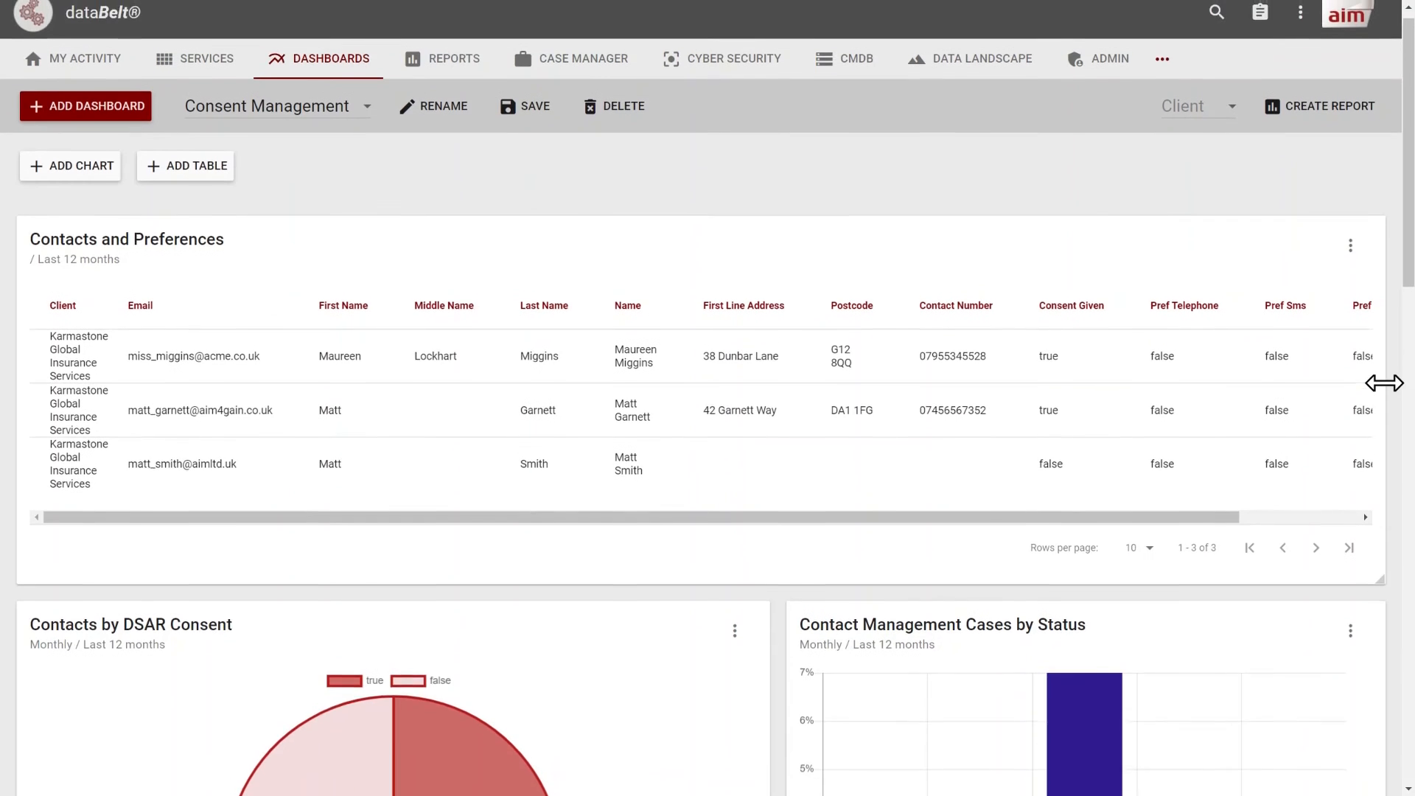